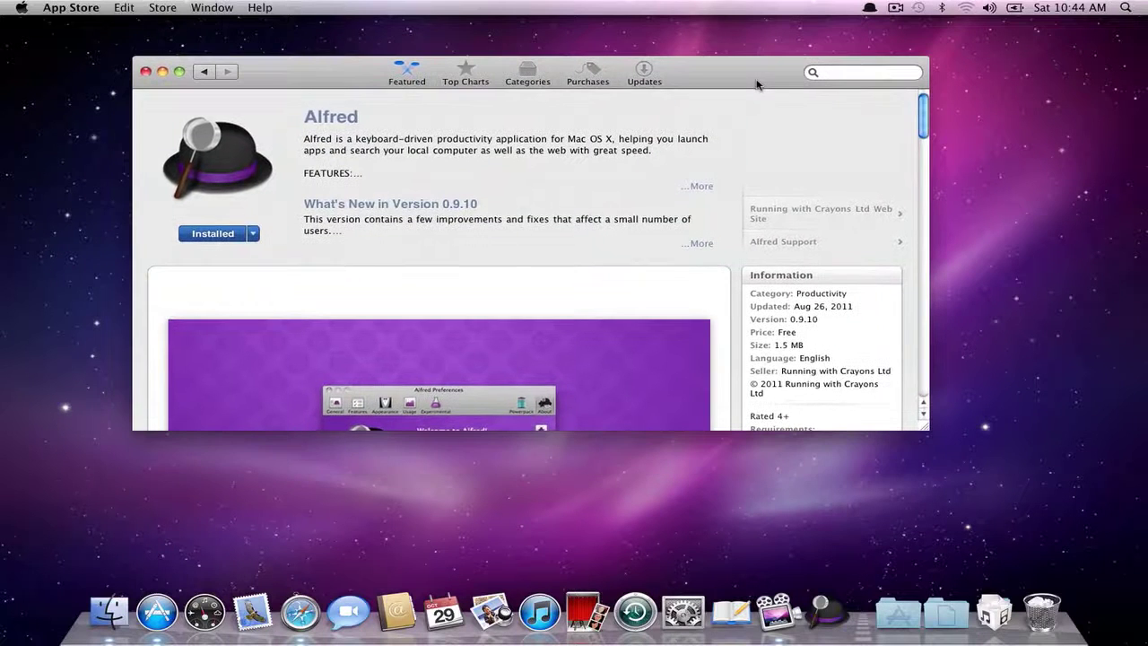
Enlarge the App Store window slightly and look through Alfred's page down to its screenshots, customer ratings and reviews.
{"action": "mouse_move", "coordinate": [925, 428]}
{"action": "left_mouse_down"}
{"action": "mouse_move", "coordinate": [929, 487]}
{"action": "mouse_move", "coordinate": [926, 446]}
{"action": "left_mouse_up"}
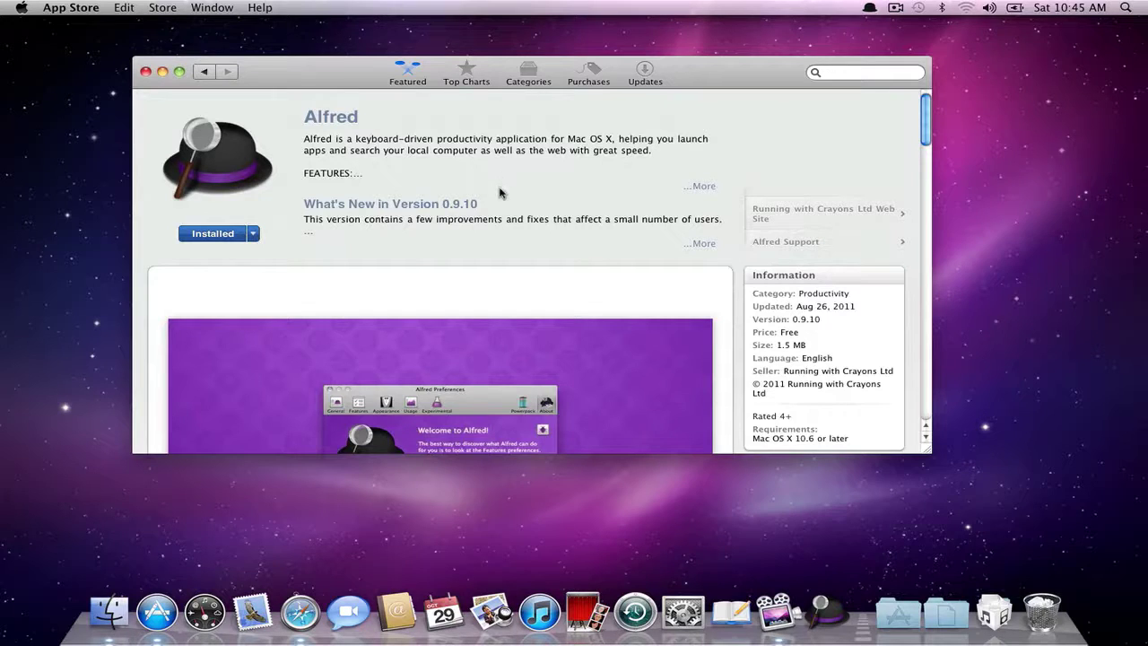
{"action": "scroll", "coordinate": [512, 201], "scroll_direction": "down", "scroll_amount": 10}
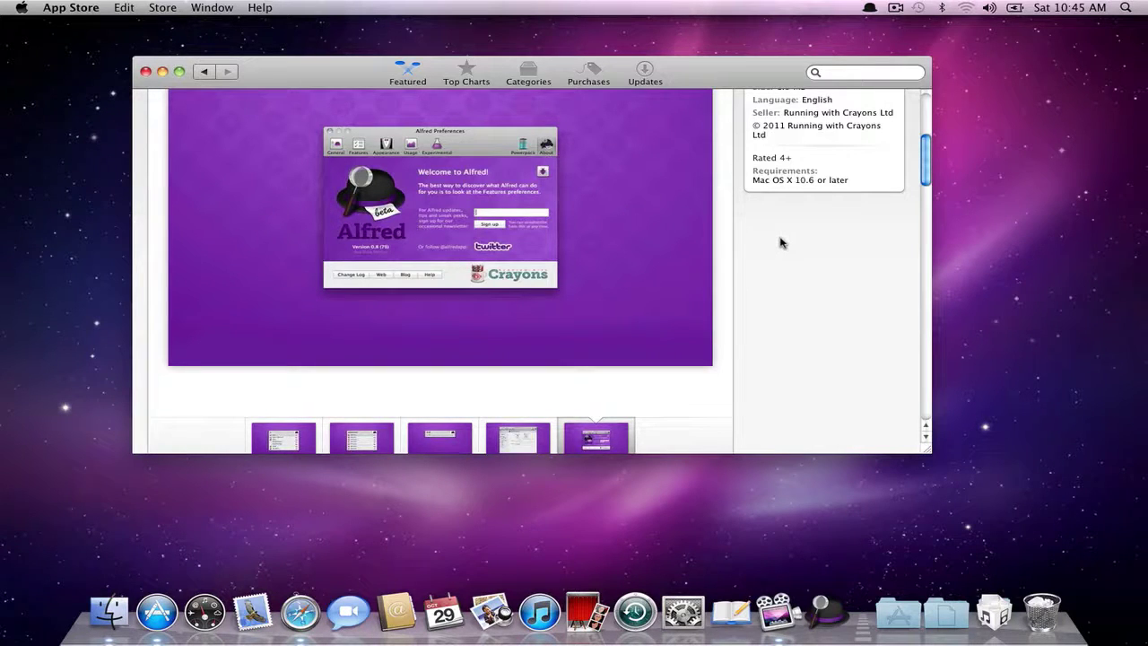
{"action": "scroll", "coordinate": [779, 240], "scroll_direction": "down", "scroll_amount": 6}
{"action": "scroll", "coordinate": [529, 341], "scroll_direction": "up", "scroll_amount": 10}
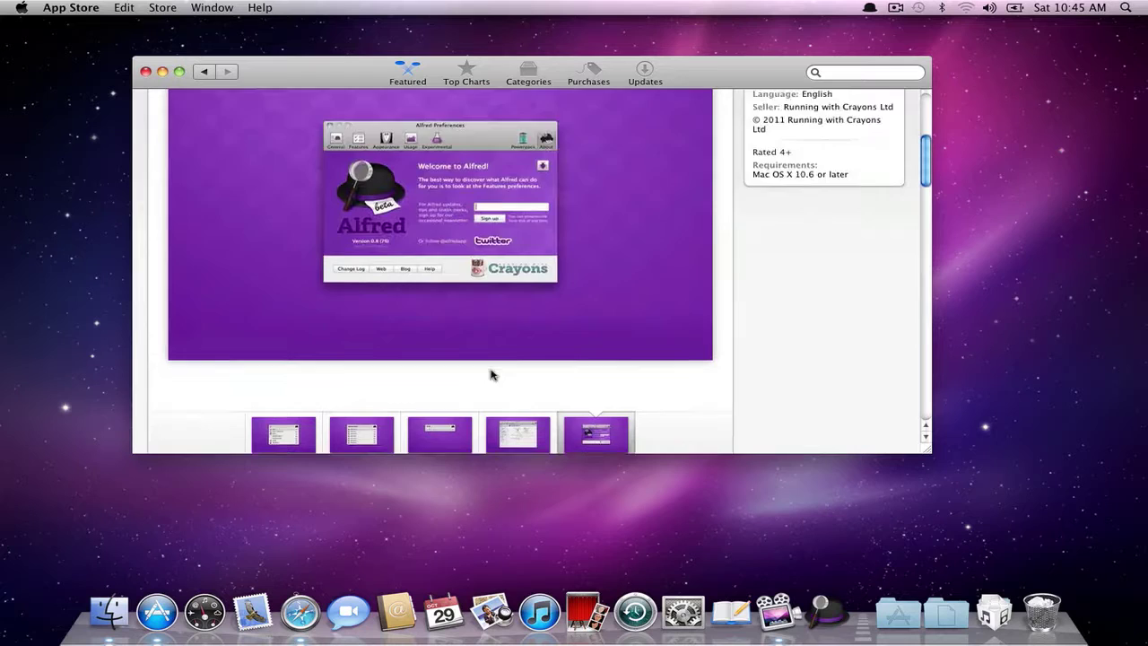
{"action": "scroll", "coordinate": [511, 368], "scroll_direction": "up", "scroll_amount": 4}
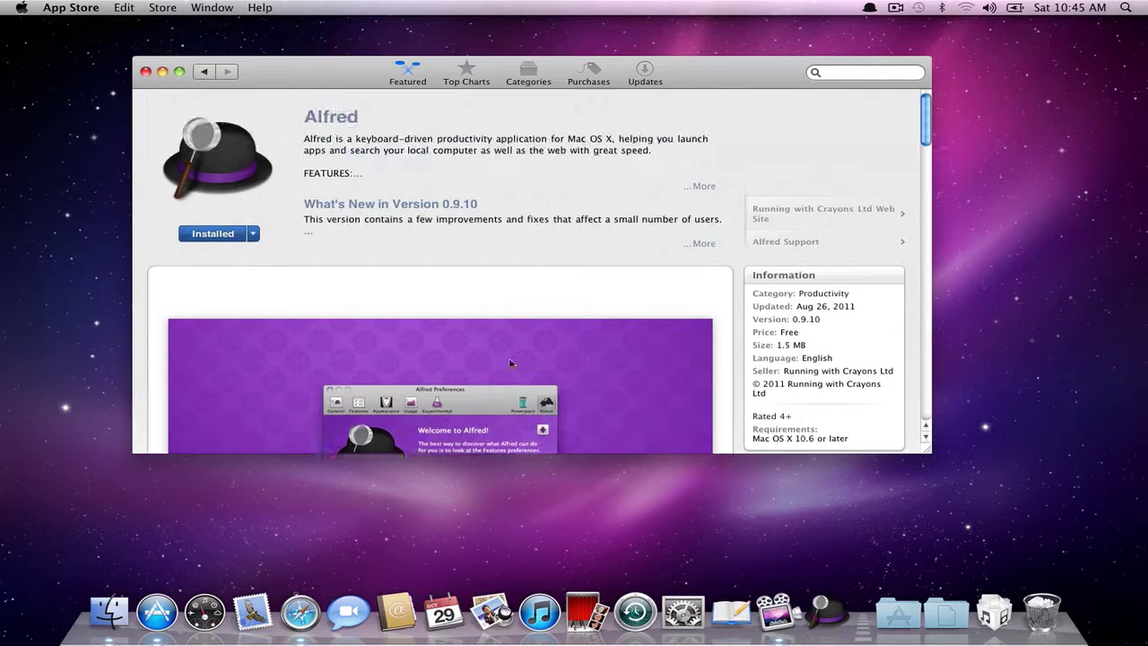
{"action": "scroll", "coordinate": [489, 292], "scroll_direction": "down", "scroll_amount": 5}
{"action": "scroll", "coordinate": [490, 291], "scroll_direction": "down", "scroll_amount": 9}
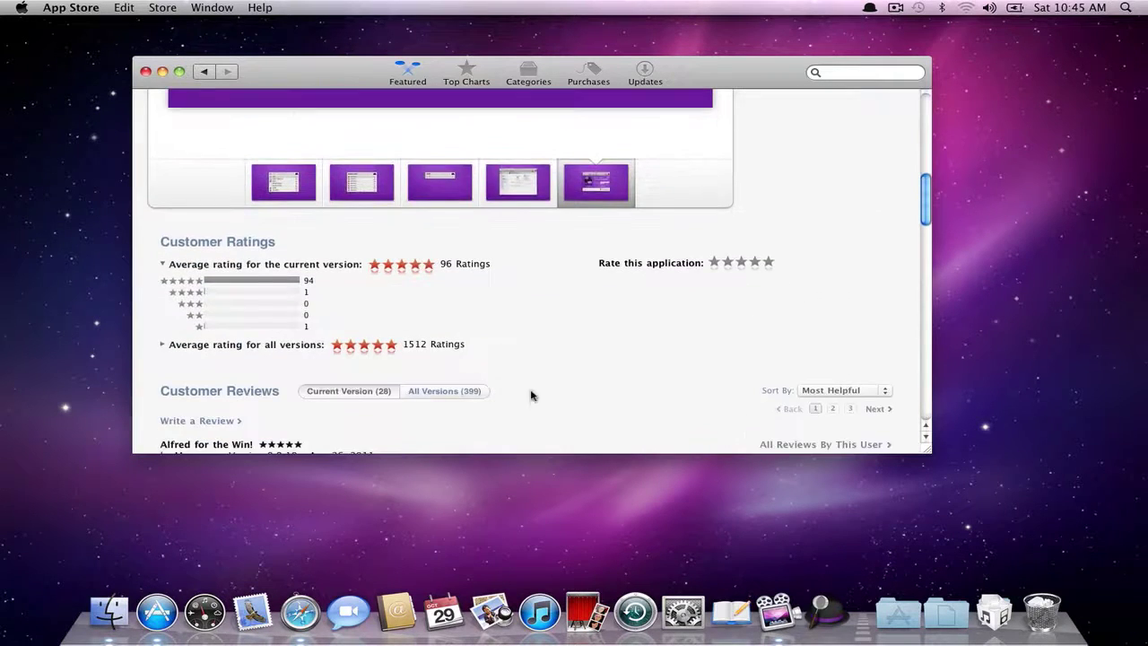
Launch Alfred's search bar and open its preferences at the General settings.
{"action": "left_click", "coordinate": [832, 614]}
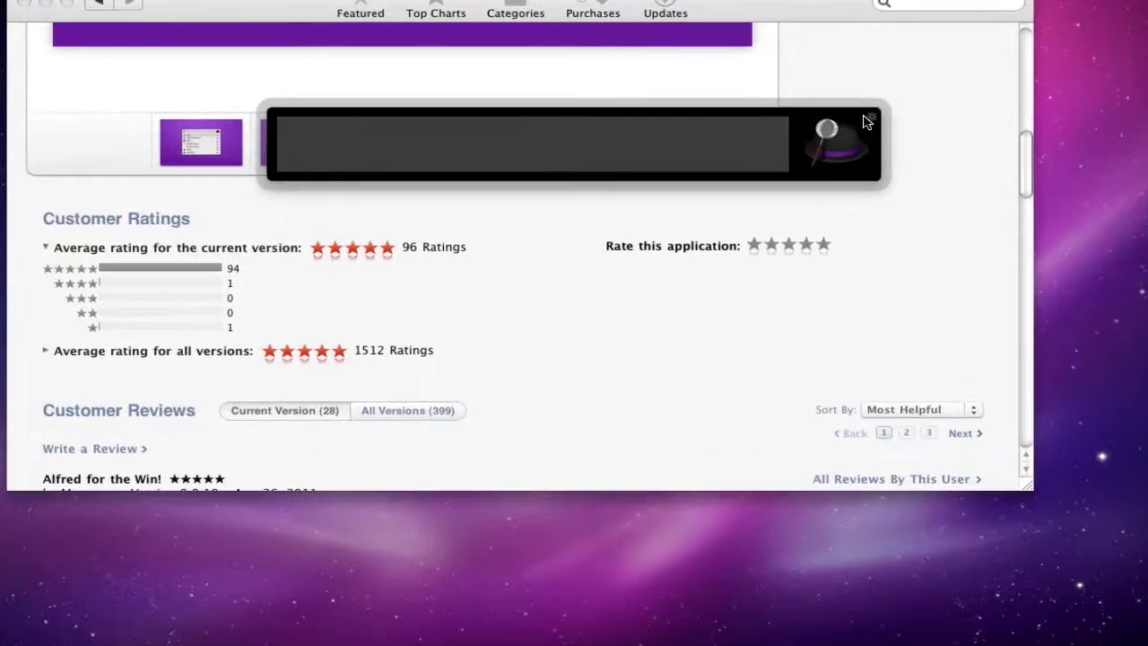
{"action": "left_click", "coordinate": [872, 119]}
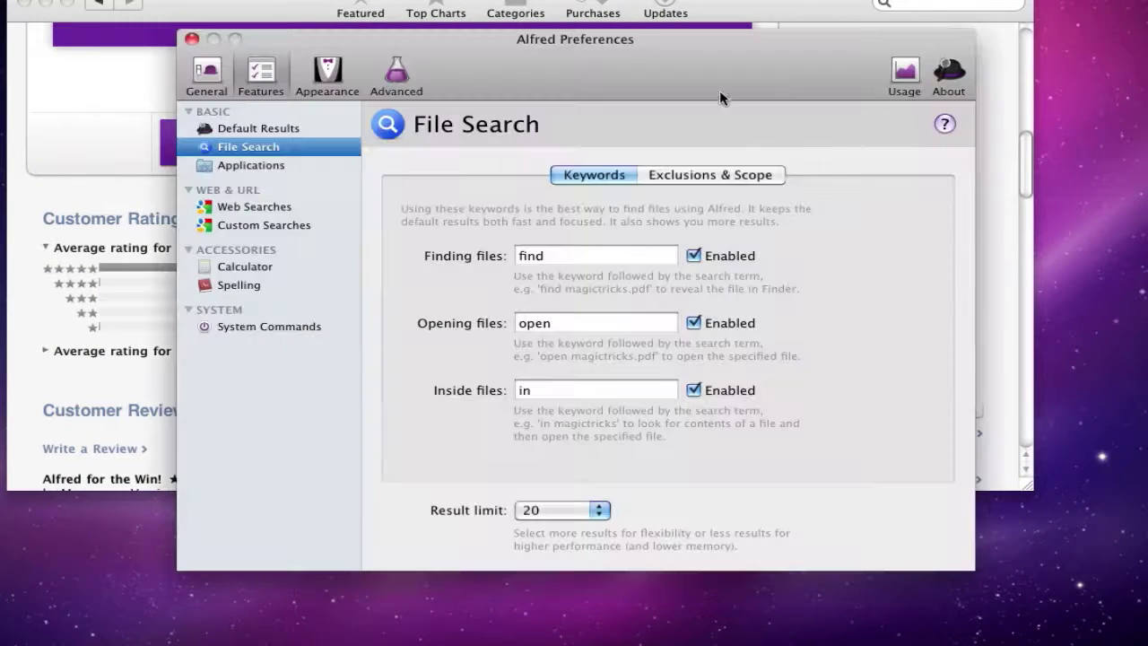
{"action": "left_click", "coordinate": [199, 88]}
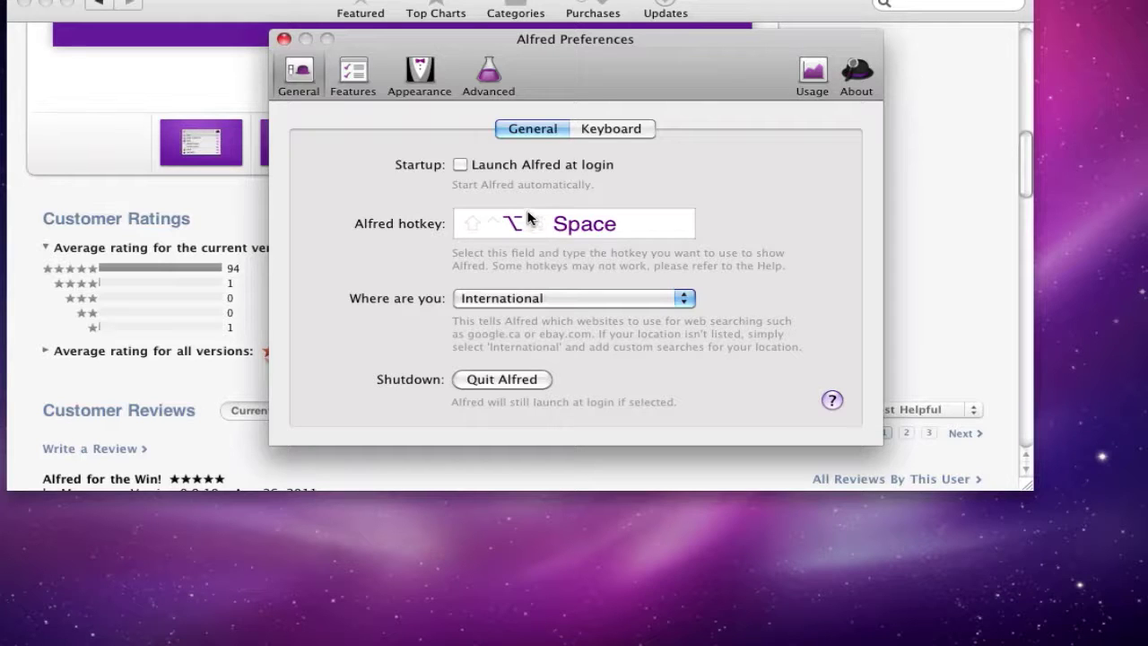
Examine the country choices for Alfred's location without changing the selection, and view the Keyboard options of the General settings.
{"action": "left_click", "coordinate": [565, 291]}
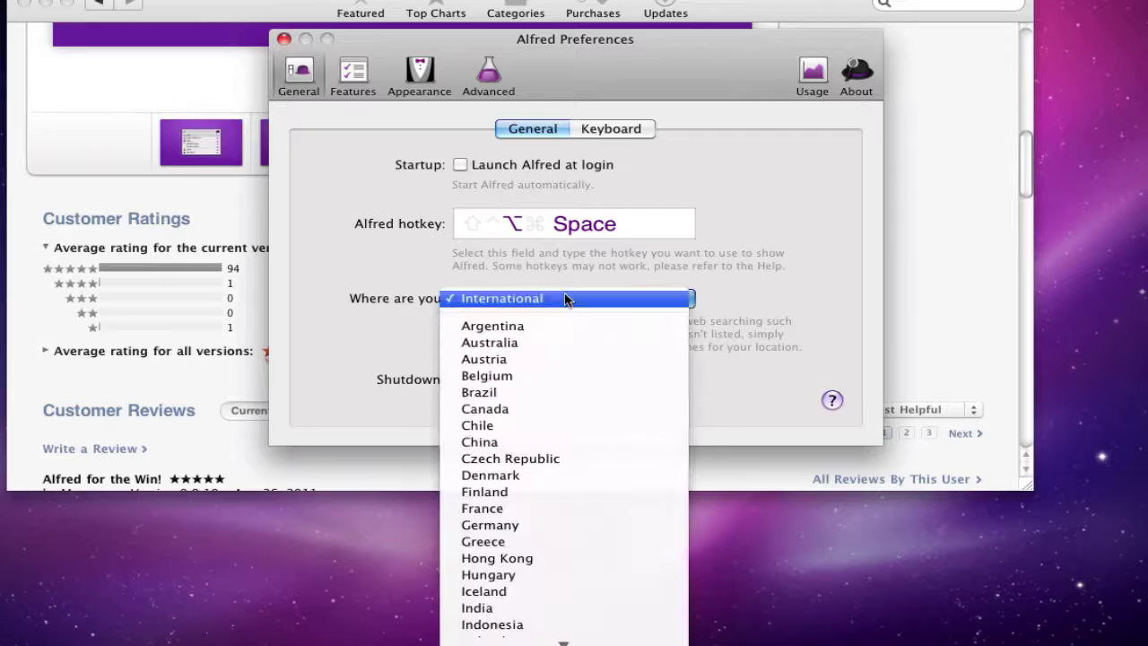
{"action": "left_click", "coordinate": [674, 269]}
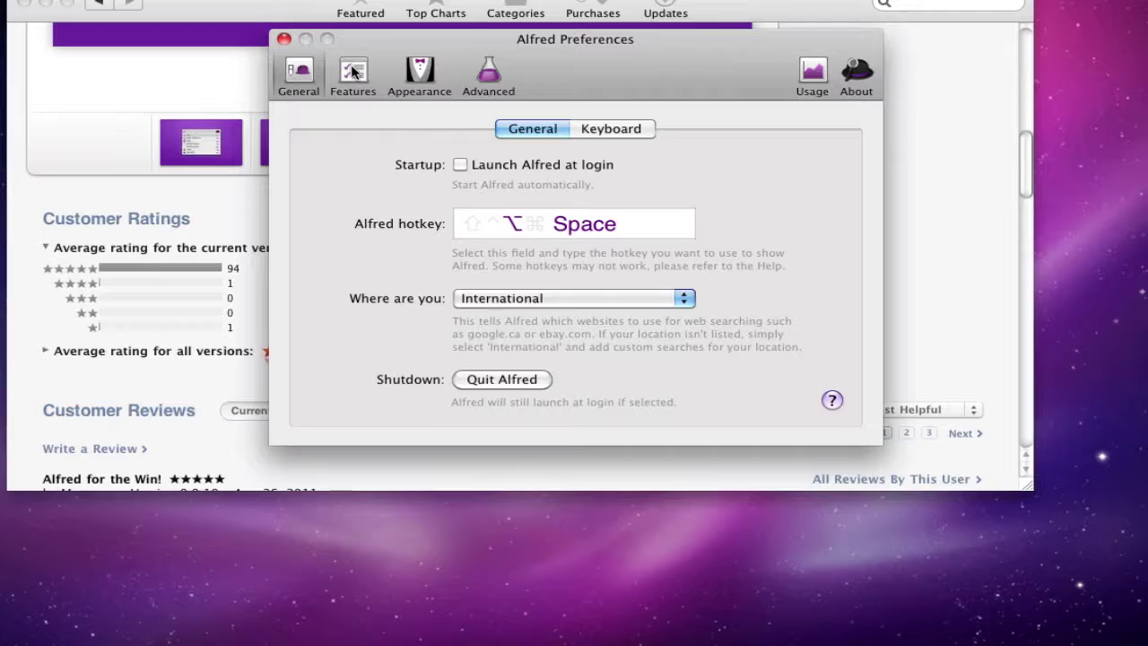
{"action": "left_click", "coordinate": [637, 134]}
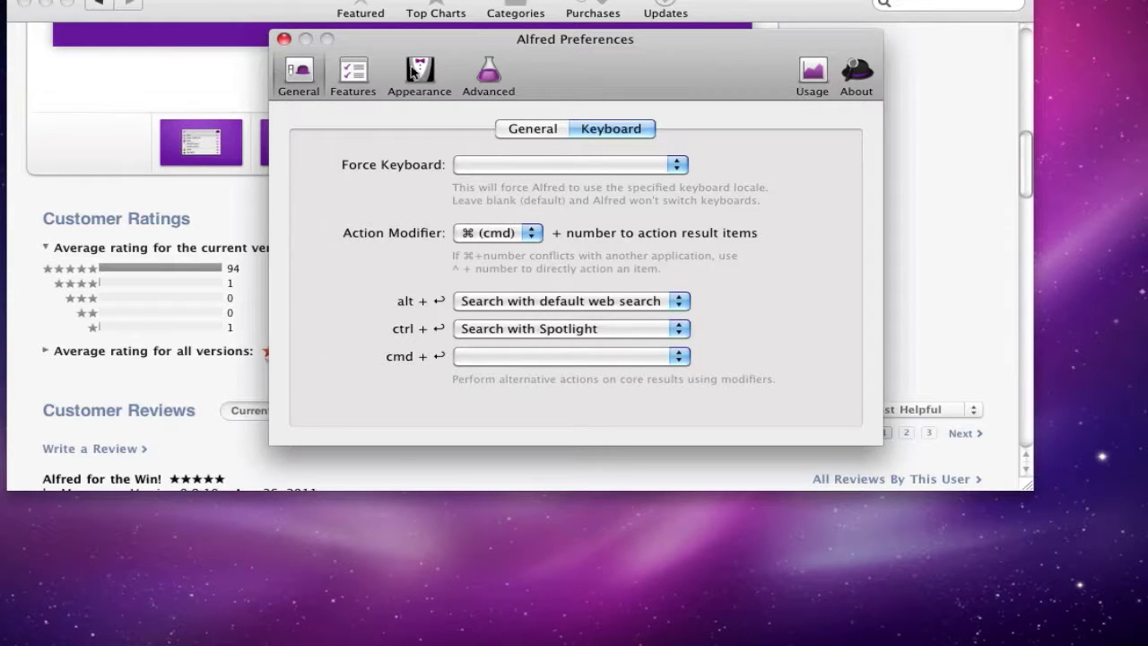
Examine Alfred's basic features: Default Results with the Folders extra, File Search keywords and its Exclusions & Scope, and Applications.
{"action": "left_click", "coordinate": [352, 87]}
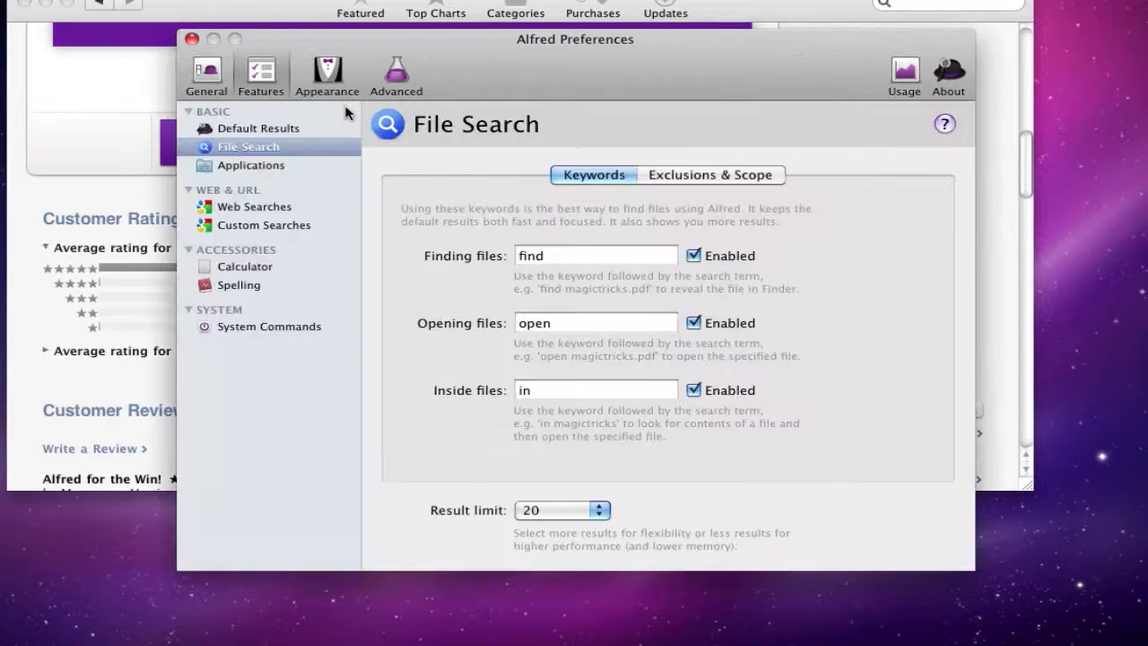
{"action": "left_click", "coordinate": [304, 130]}
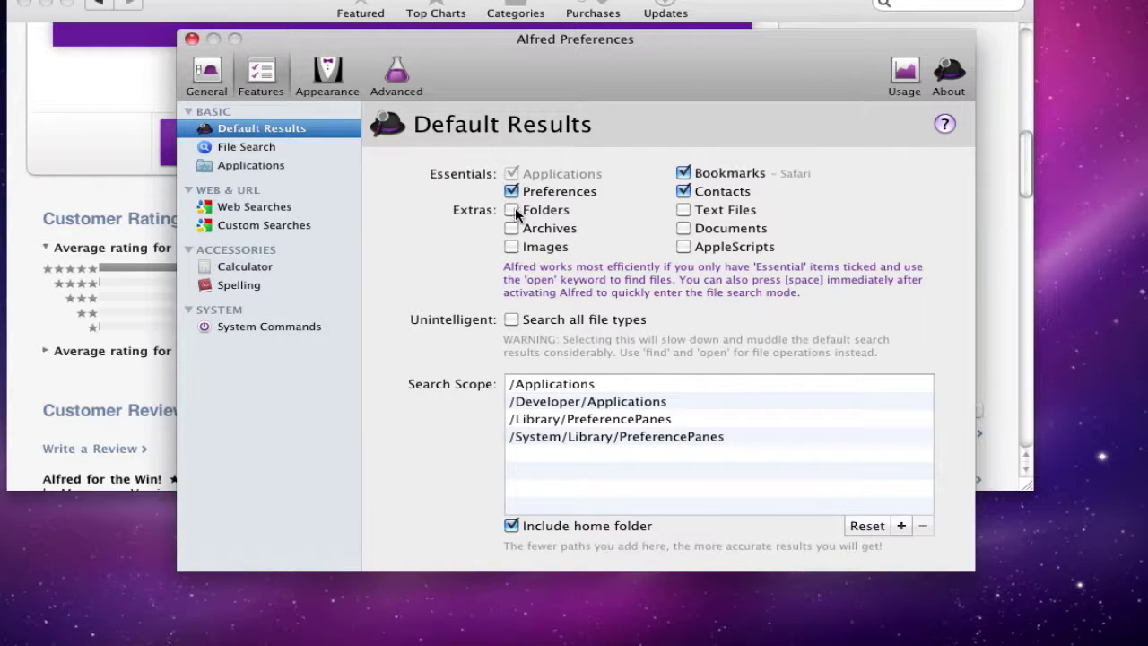
{"action": "left_click", "coordinate": [518, 211]}
{"action": "left_click", "coordinate": [284, 146]}
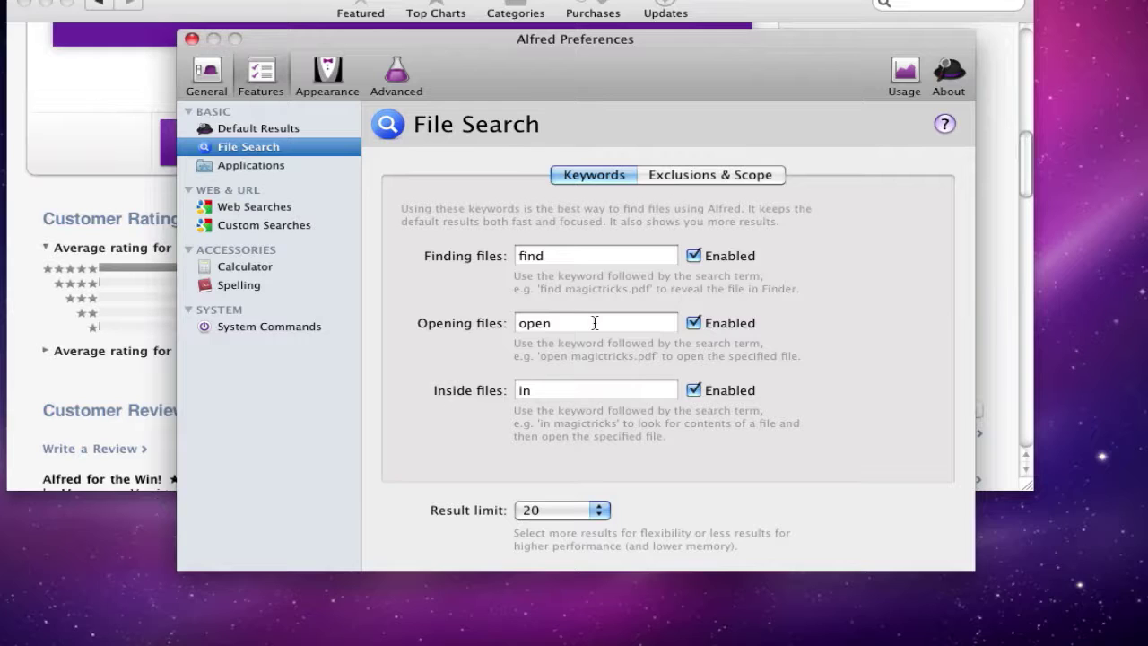
{"action": "left_click", "coordinate": [705, 176]}
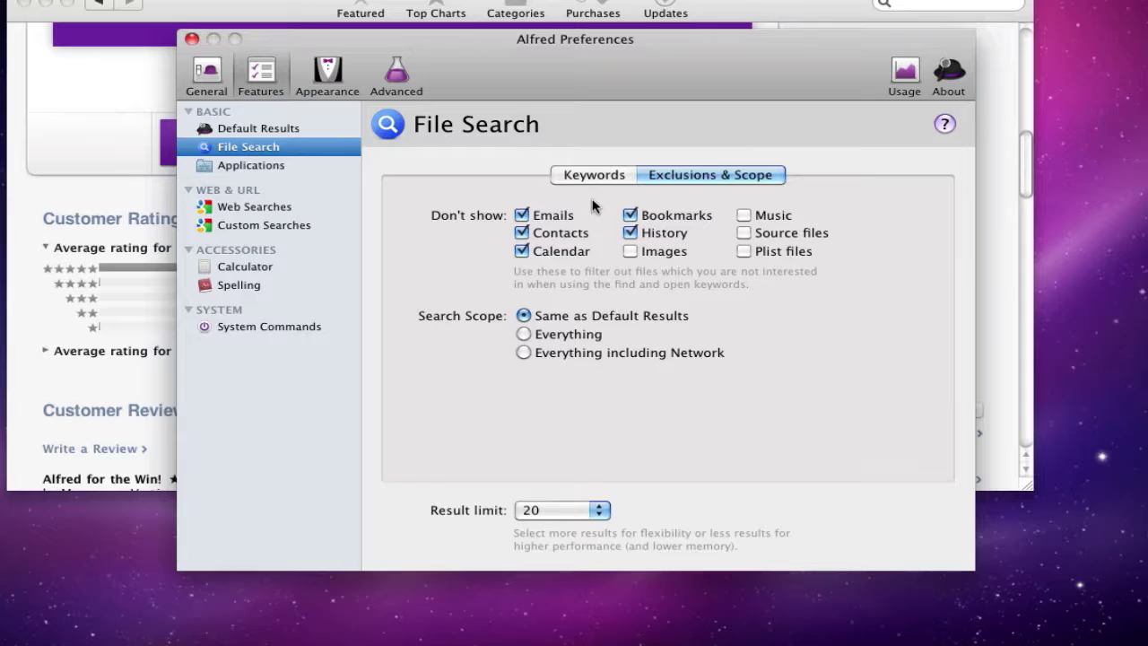
{"action": "left_click", "coordinate": [267, 168]}
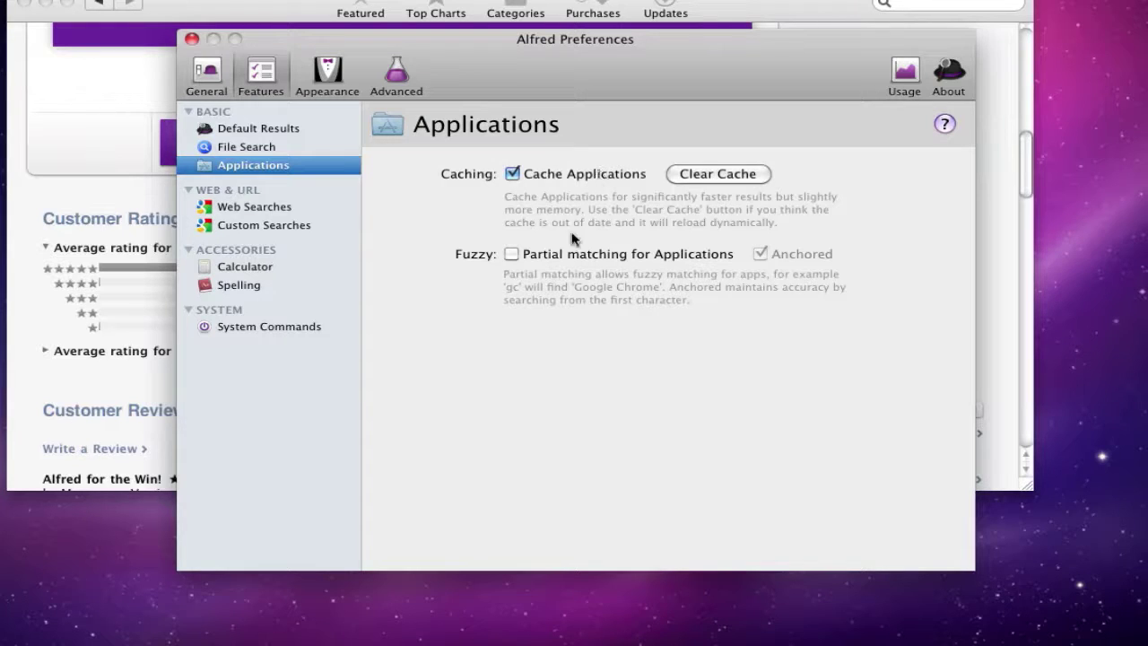
Look through the complete list of Alfred's Web Searches keywords and their websites.
{"action": "left_click", "coordinate": [260, 205]}
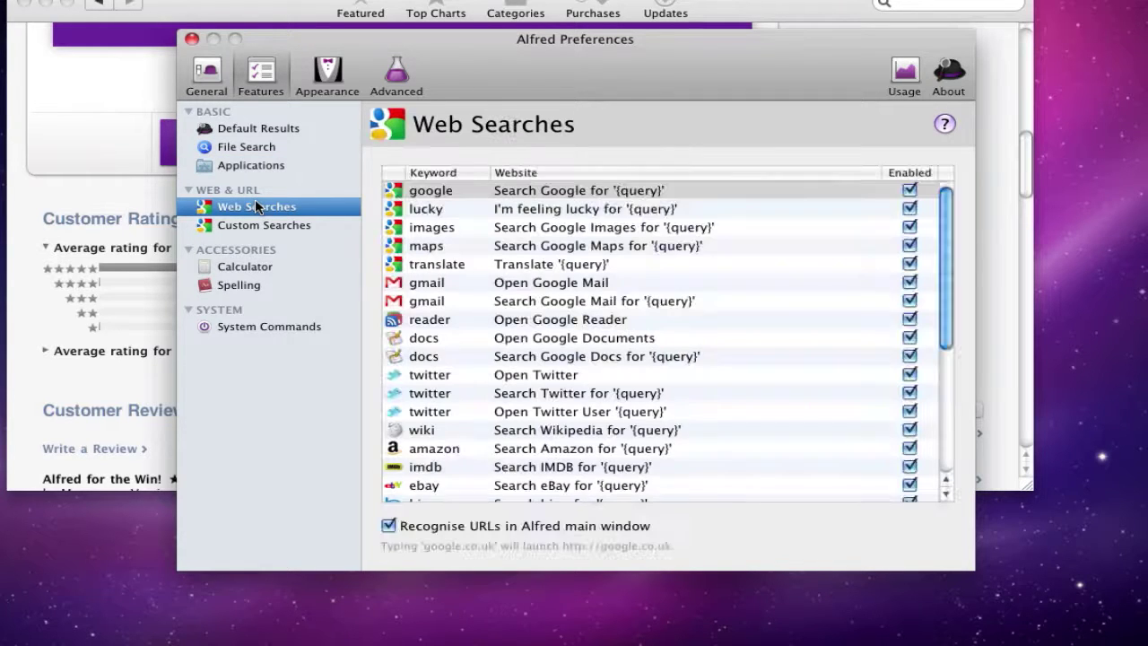
{"action": "scroll", "coordinate": [416, 229], "scroll_direction": "down", "scroll_amount": 2}
{"action": "scroll", "coordinate": [422, 230], "scroll_direction": "up", "scroll_amount": 2}
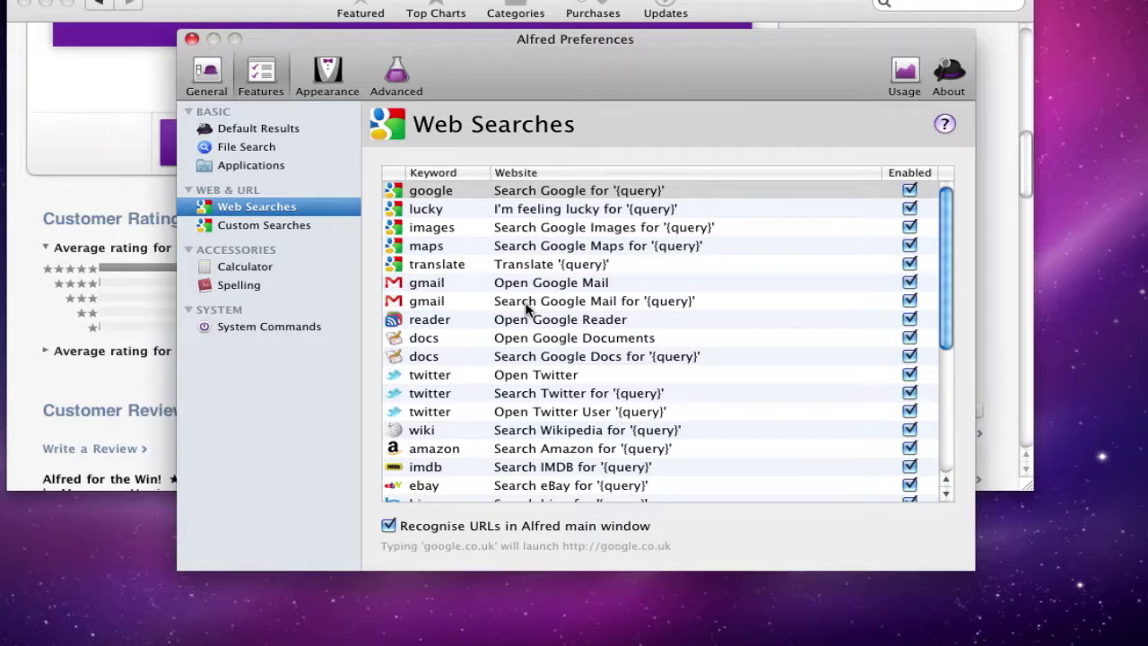
{"action": "scroll", "coordinate": [534, 328], "scroll_direction": "down", "scroll_amount": 2}
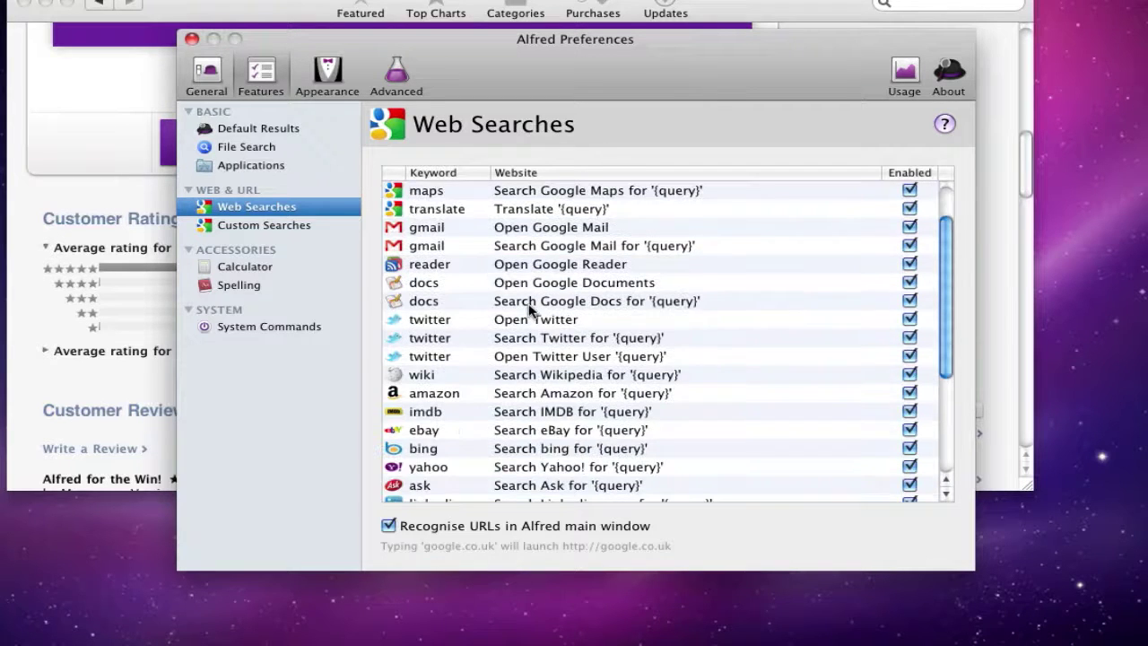
{"action": "scroll", "coordinate": [576, 276], "scroll_direction": "down", "scroll_amount": 3}
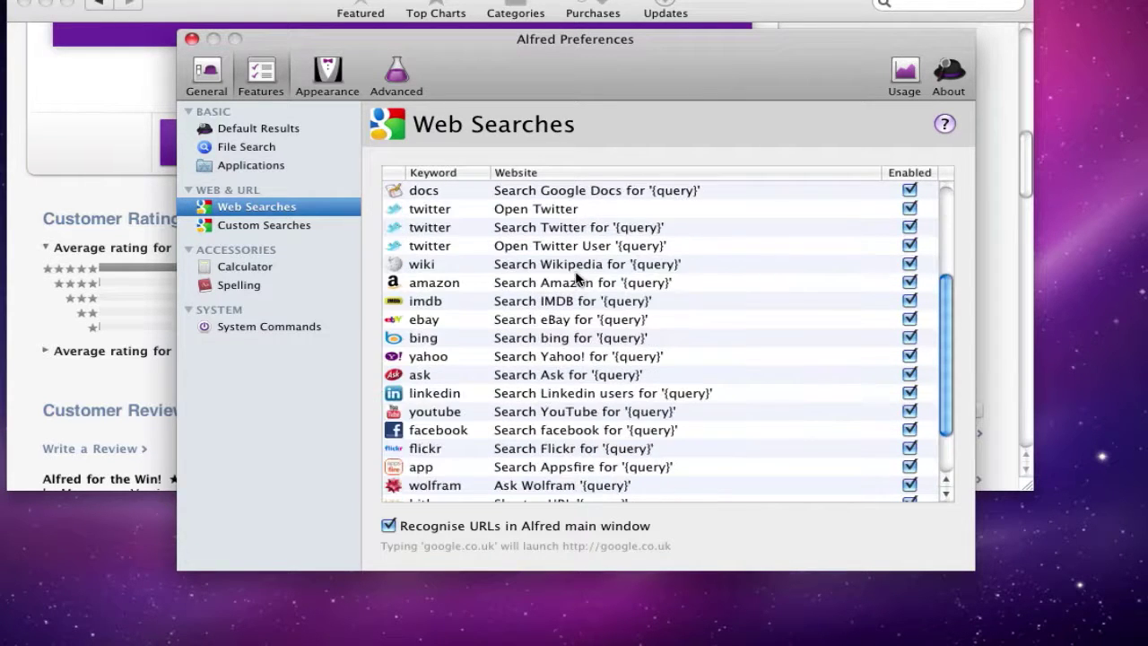
{"action": "scroll", "coordinate": [576, 276], "scroll_direction": "down", "scroll_amount": 2}
{"action": "scroll", "coordinate": [577, 278], "scroll_direction": "down", "scroll_amount": 1}
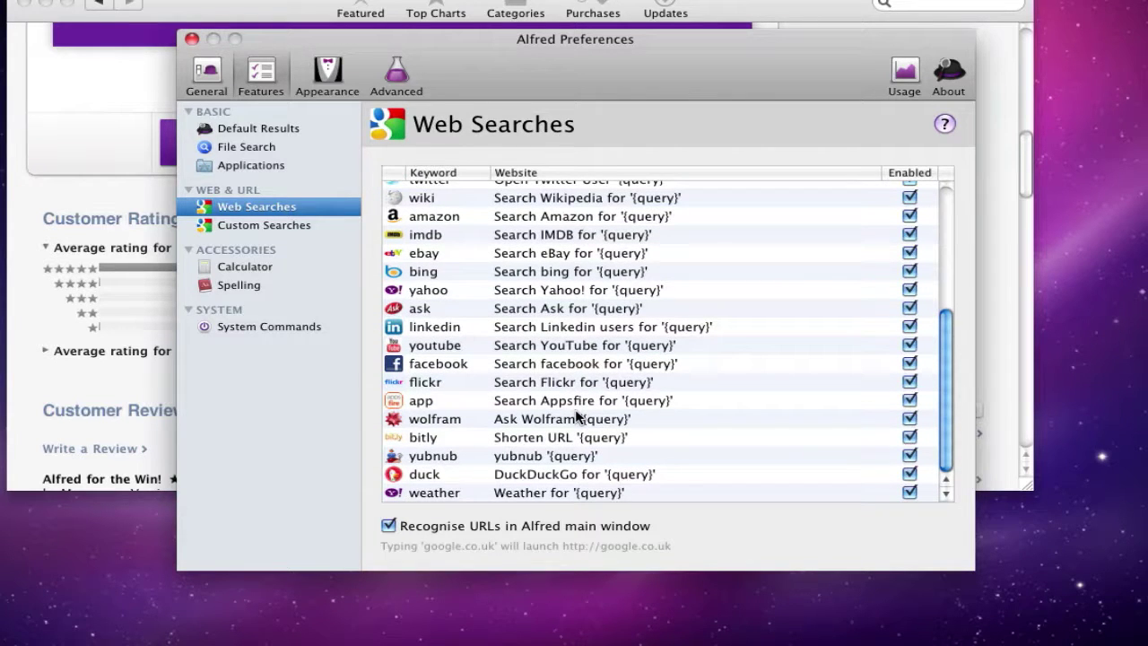
Review Alfred's Custom Searches, Calculator and Spelling feature settings.
{"action": "left_click", "coordinate": [290, 228]}
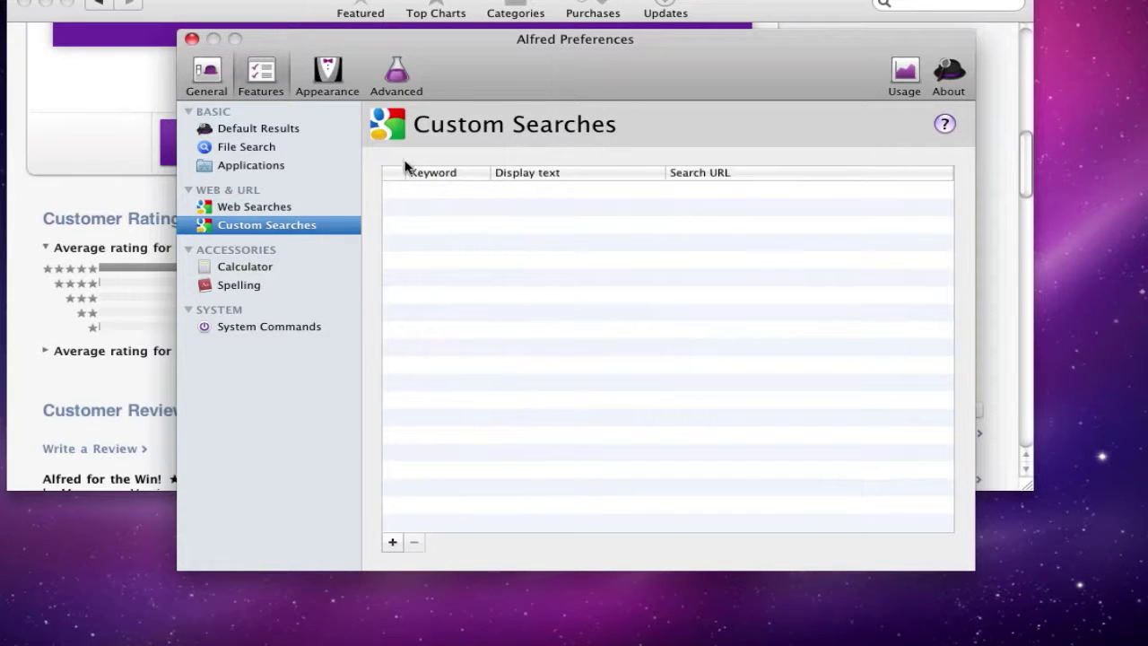
{"action": "left_click", "coordinate": [269, 269]}
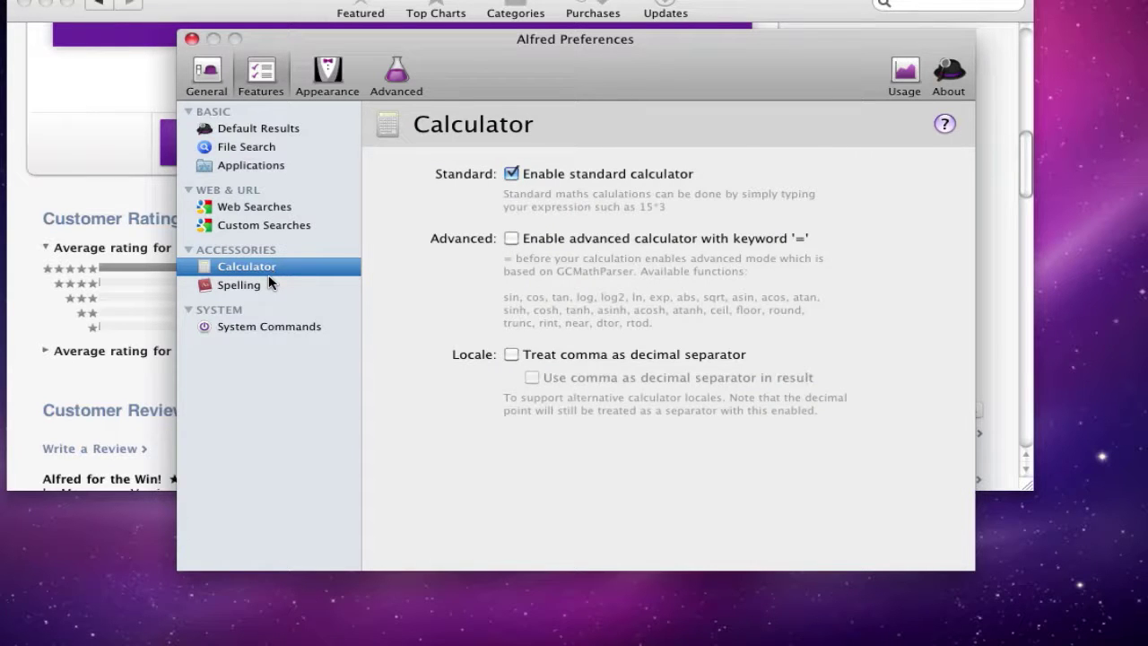
{"action": "left_click", "coordinate": [257, 287]}
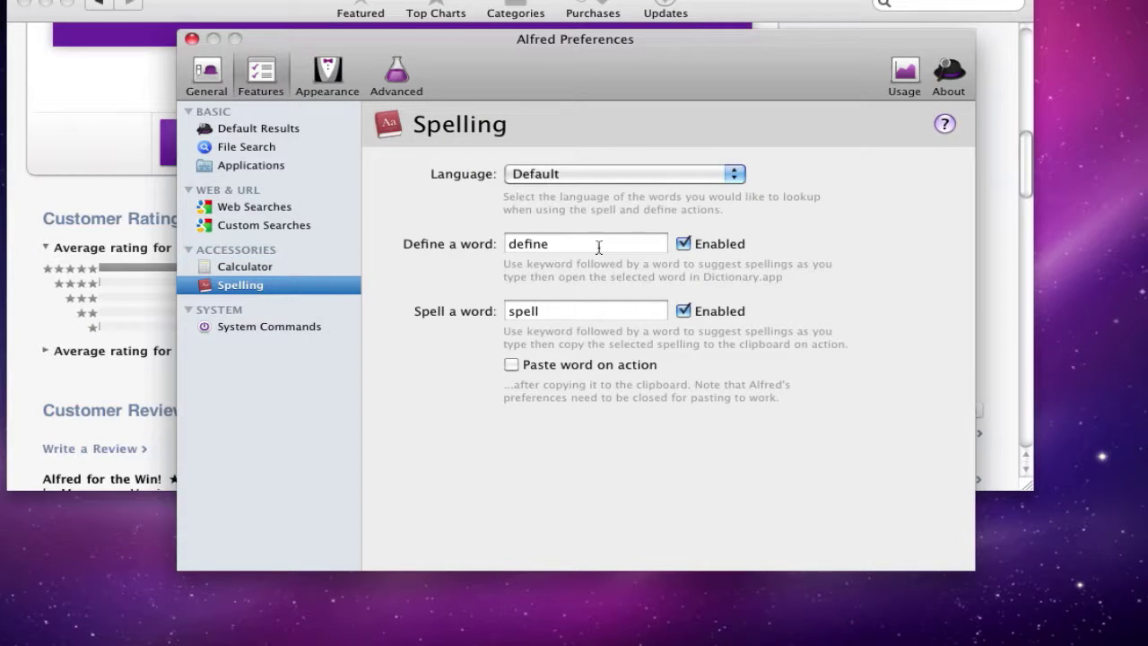
Review the System Commands keywords for System Actions, File System and Applications.
{"action": "left_click", "coordinate": [296, 326]}
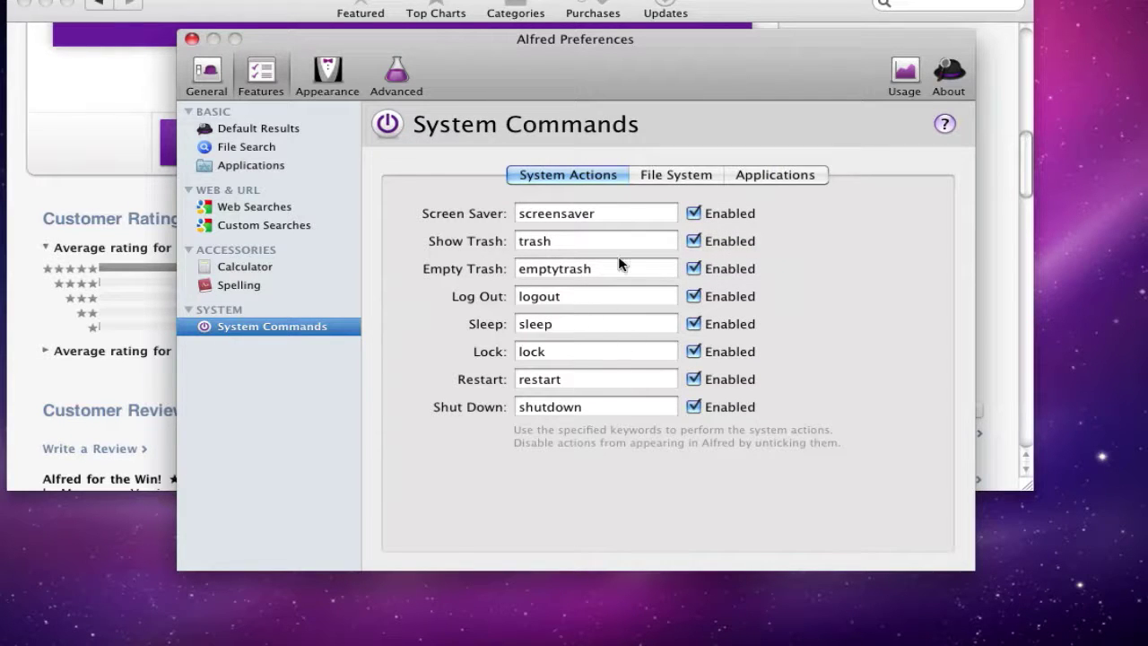
{"action": "left_click", "coordinate": [675, 177]}
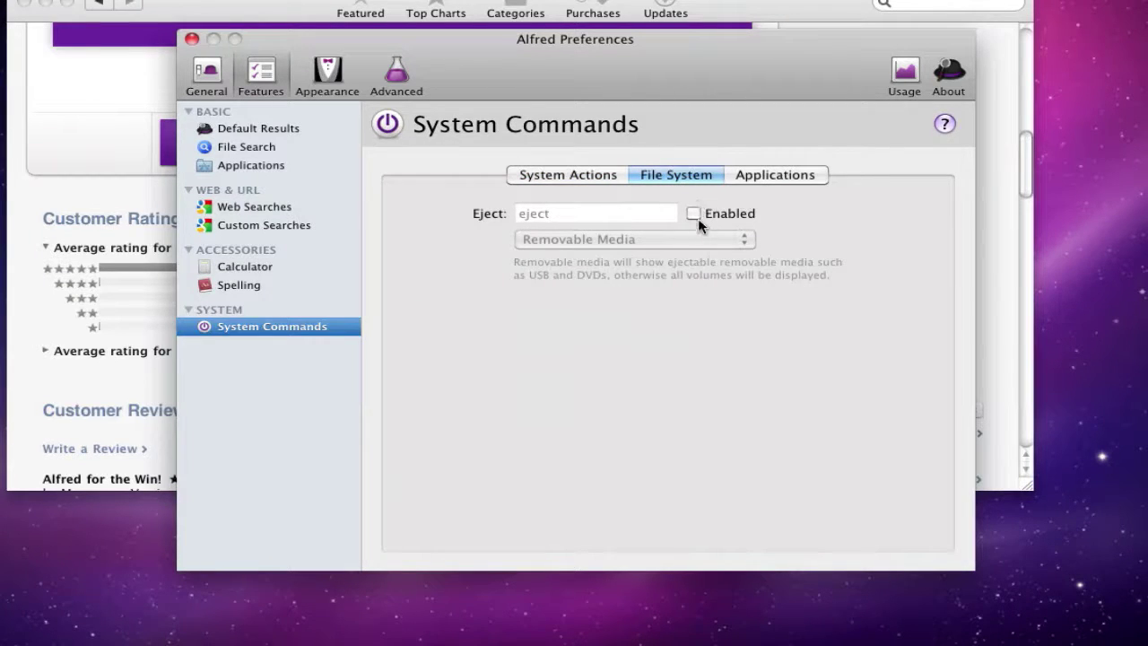
{"action": "left_click", "coordinate": [753, 176]}
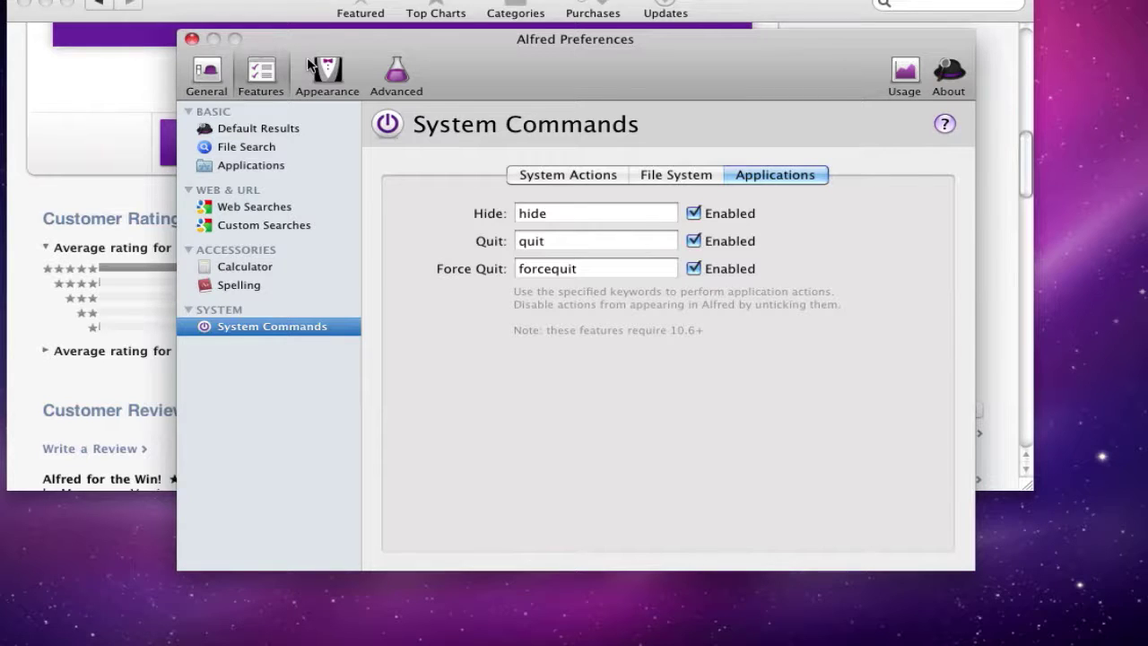
Move the Alfred Preferences window slightly lower and close the App Store window behind it.
{"action": "left_click_drag", "start_coordinate": [361, 30], "coordinate": [353, 63]}
{"action": "left_click", "coordinate": [175, 6]}
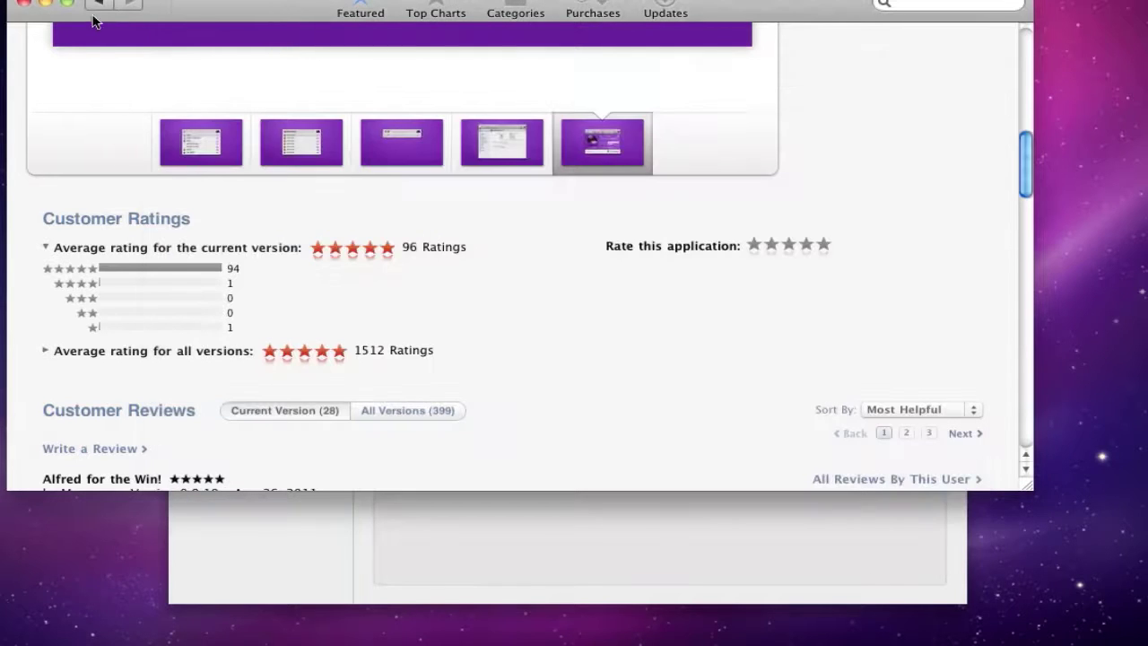
{"action": "left_click", "coordinate": [23, 5]}
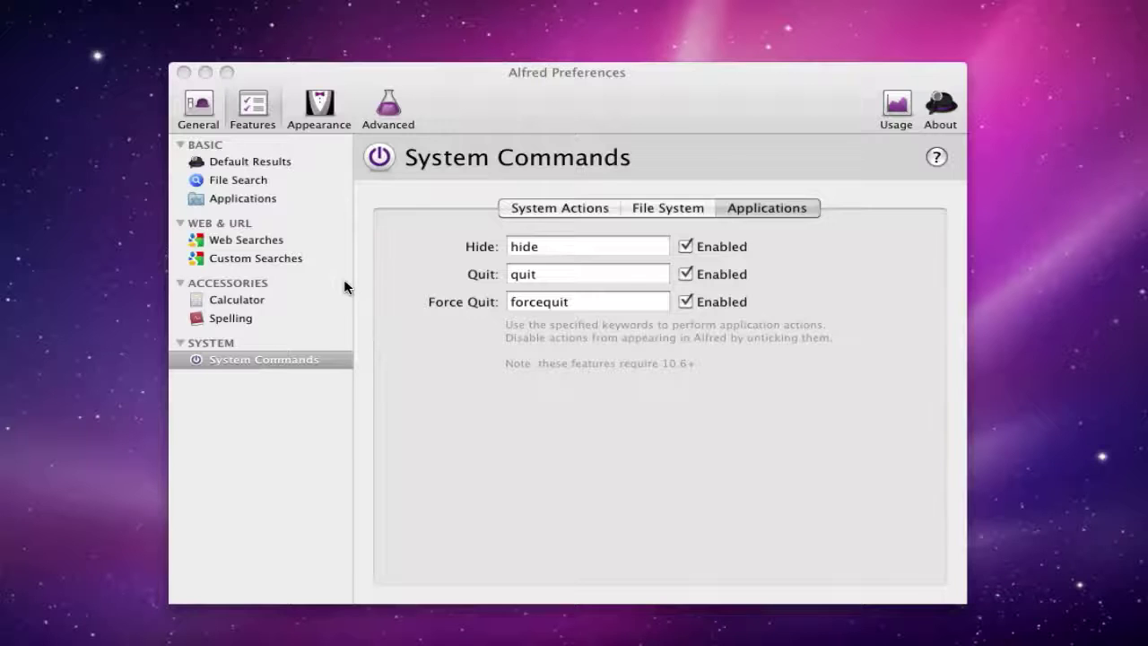
Bring up Alfred's search bar and enter the query "search".
{"action": "key", "text": "alt+space"}
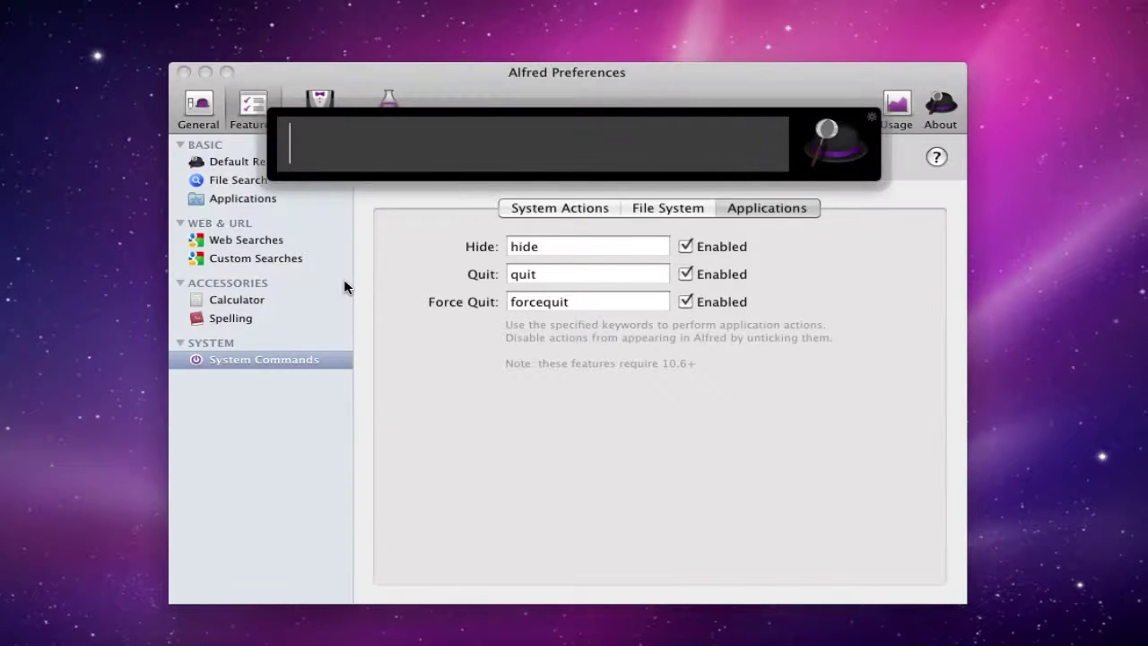
{"action": "type", "text": "saerc"}
{"action": "key", "text": "BackSpace"}
{"action": "key", "text": "BackSpace"}
{"action": "key", "text": "BackSpace"}
{"action": "key", "text": "BackSpace"}
{"action": "type", "text": "ear"}
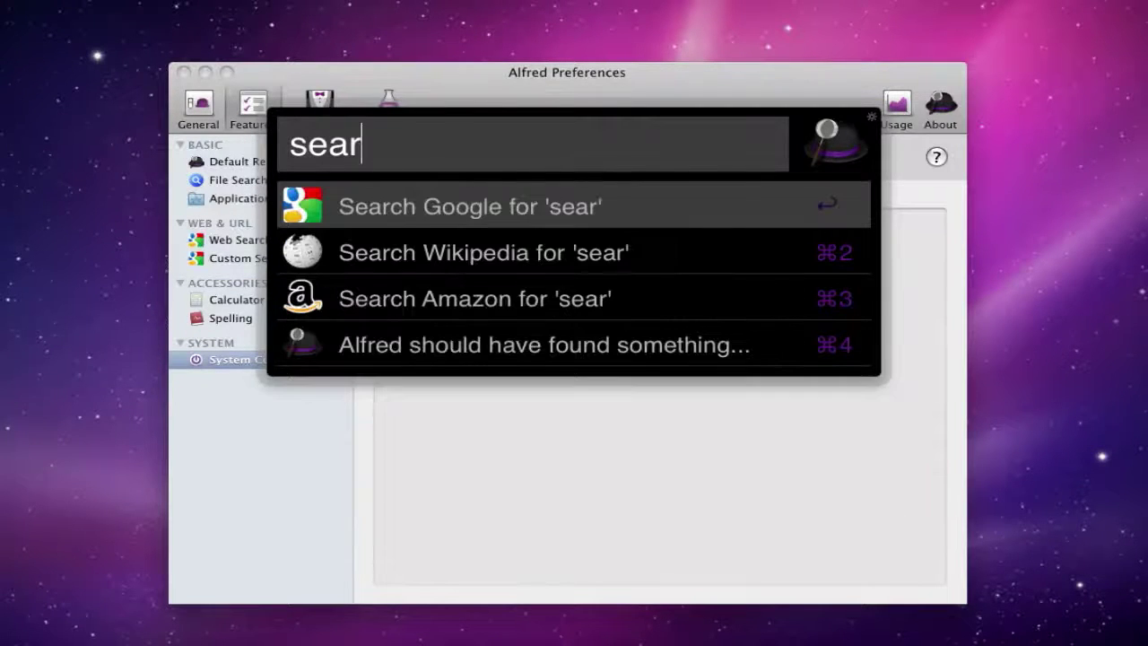
{"action": "type", "text": "ch"}
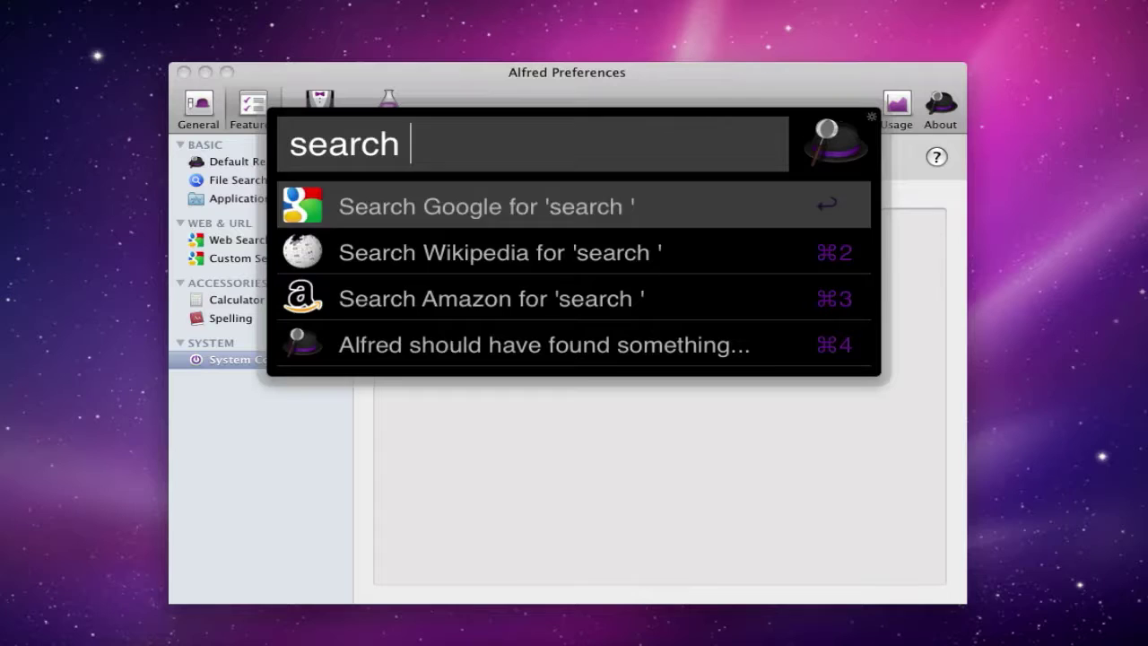
Cycle the selection up and down through the Google, Wikipedia, Amazon and Alfred fallback results for the query.
{"action": "key", "text": "Down"}
{"action": "key", "text": "Down"}
{"action": "key", "text": "Up"}
{"action": "key", "text": "Up"}
{"action": "key", "text": "Down"}
{"action": "key", "text": "Down"}
{"action": "key", "text": "Down"}
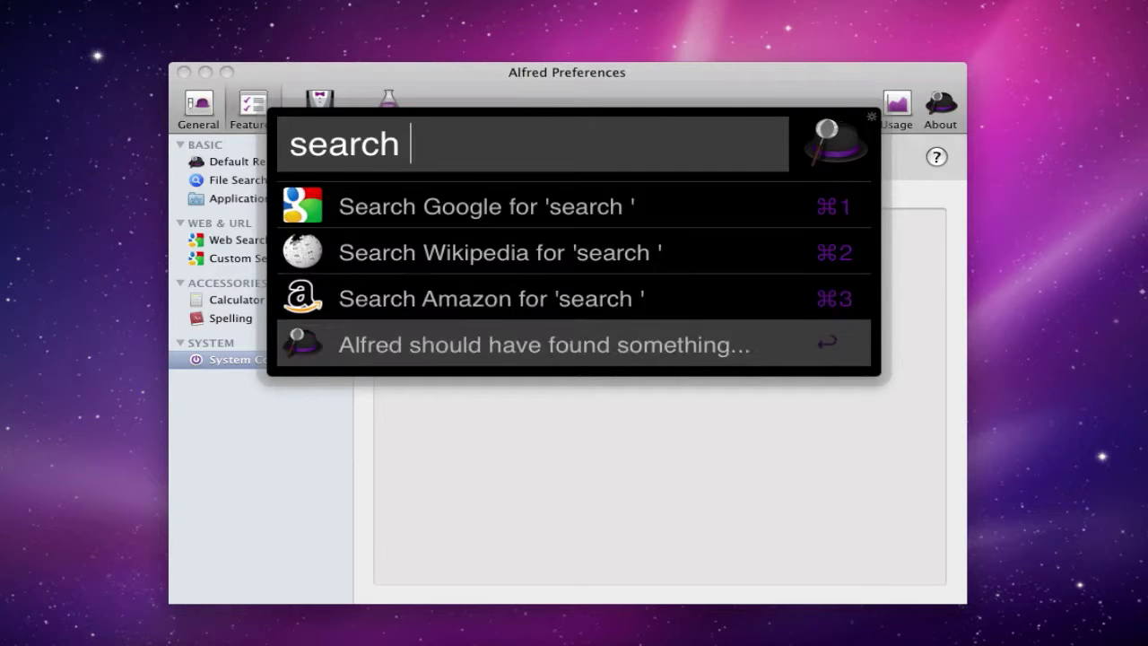
{"action": "key", "text": "Up"}
{"action": "key", "text": "Up"}
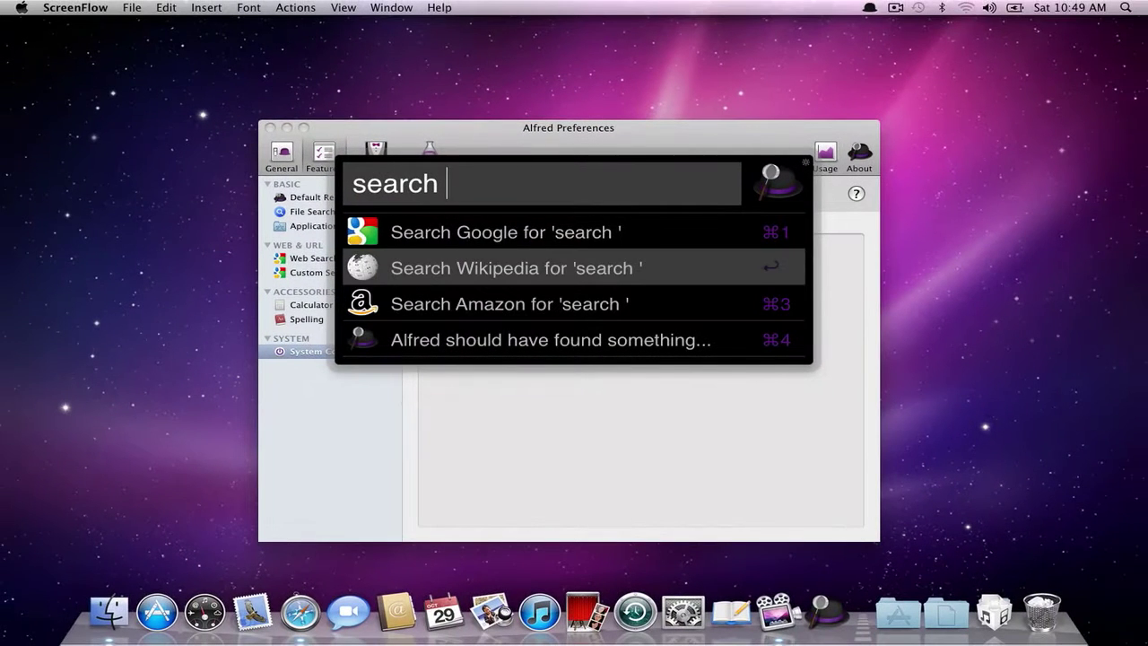
{"action": "key", "text": "Up"}
{"action": "key", "text": "Up"}
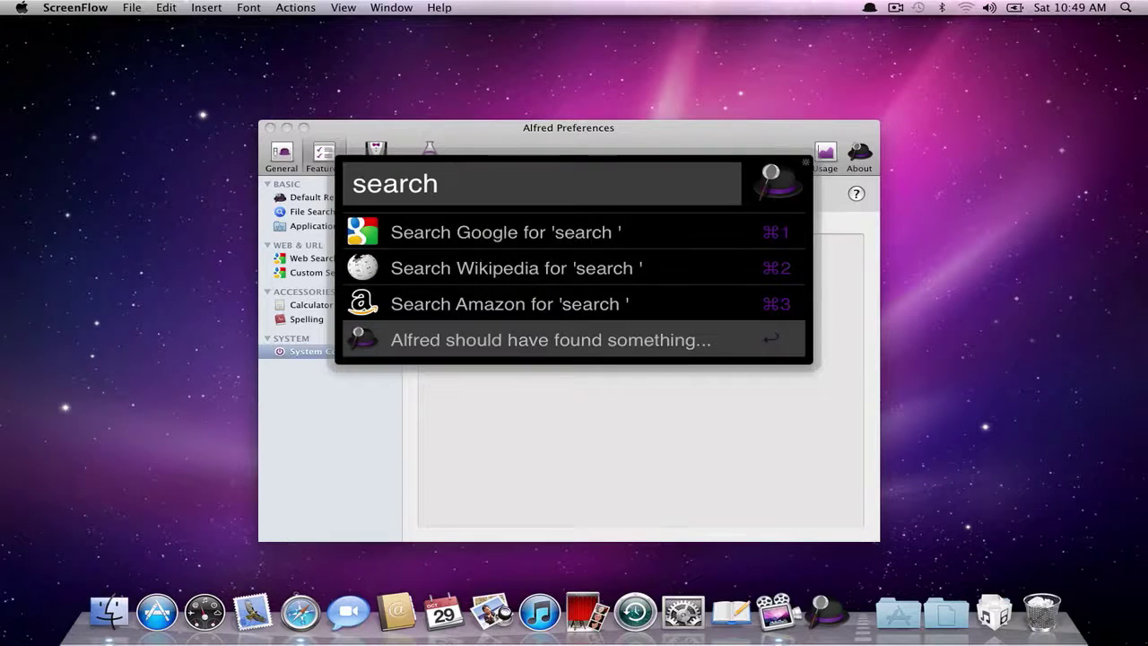
Extend the query to "search google for digitaldojos" and run it as a Google search.
{"action": "key", "text": "Down"}
{"action": "type", "text": "gp"}
{"action": "key", "text": "BackSpace"}
{"action": "type", "text": "o"}
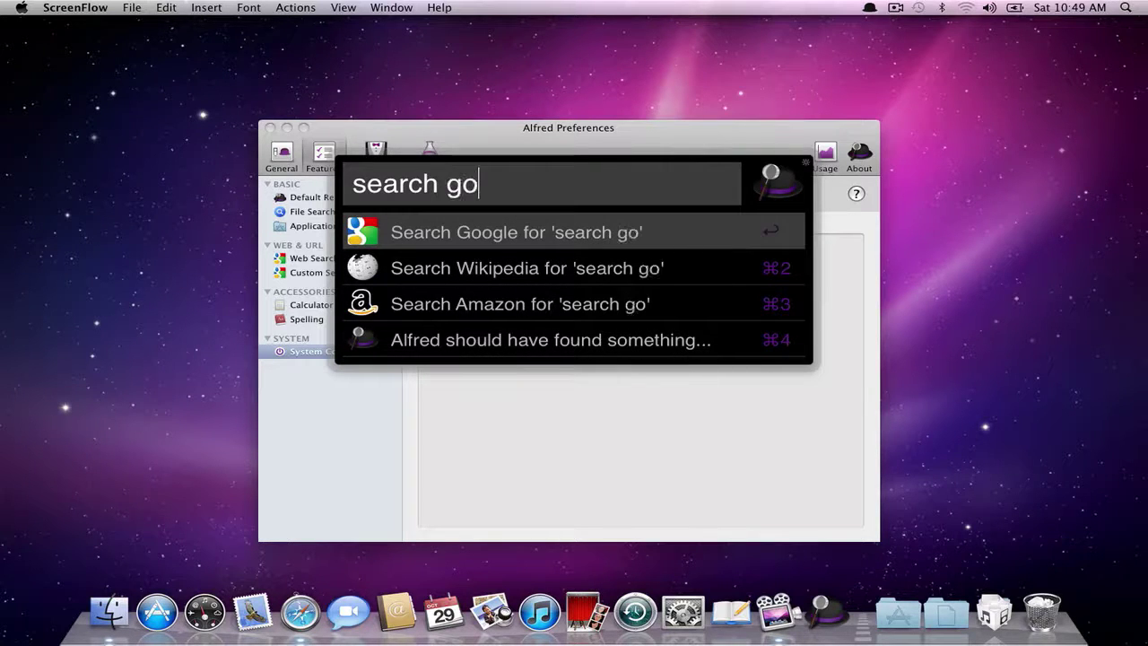
{"action": "type", "text": "gle for digitaldojos"}
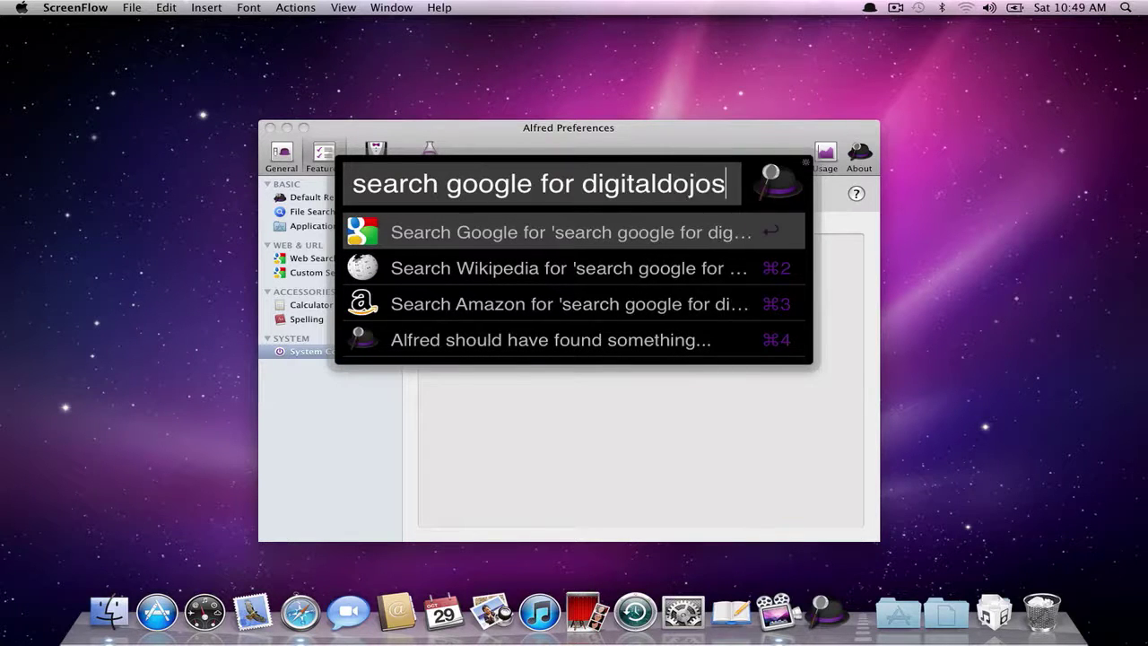
{"action": "key", "text": "Return"}
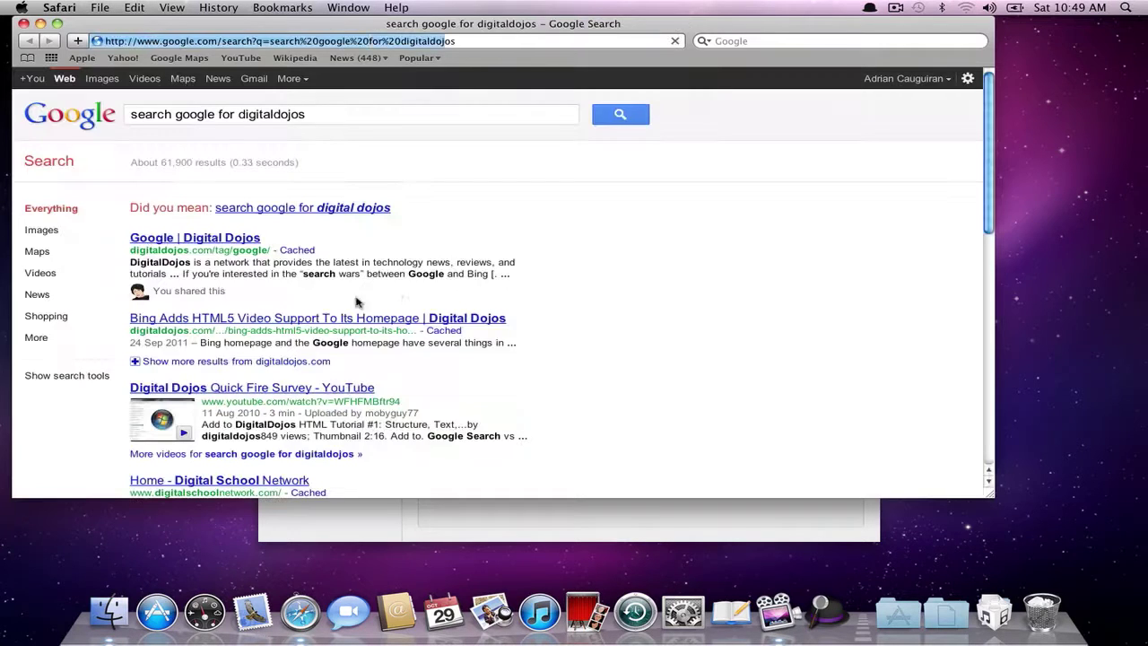
Skim the Google results for the query and close the Safari window.
{"action": "scroll", "coordinate": [308, 273], "scroll_direction": "down", "scroll_amount": 2}
{"action": "scroll", "coordinate": [308, 273], "scroll_direction": "up", "scroll_amount": 2}
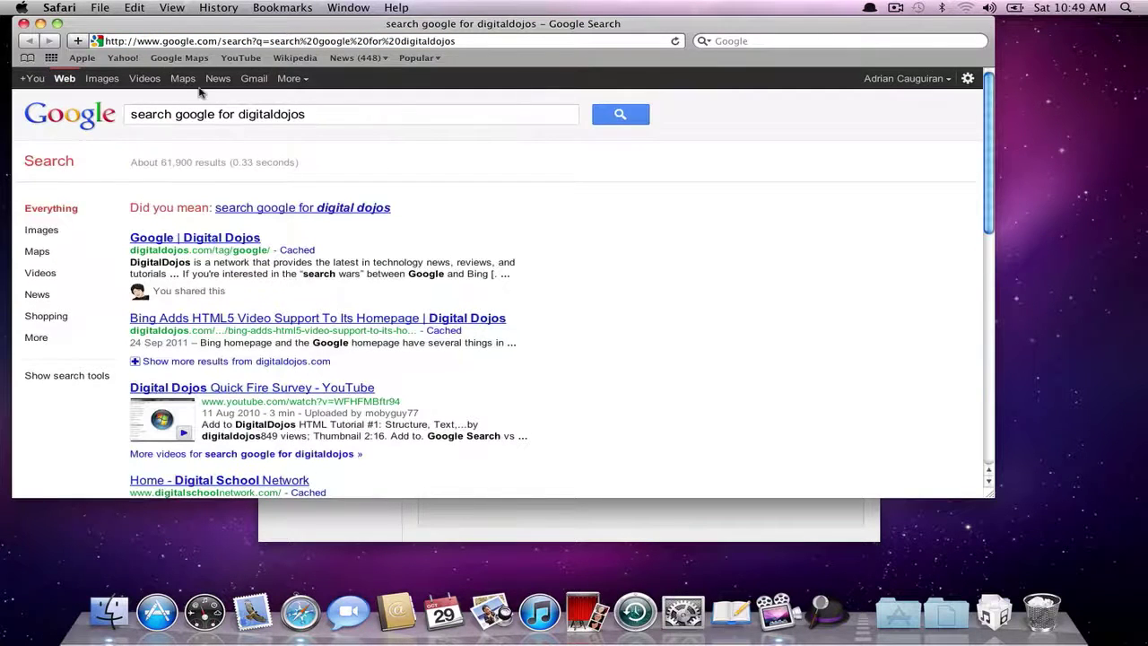
{"action": "left_click", "coordinate": [22, 24]}
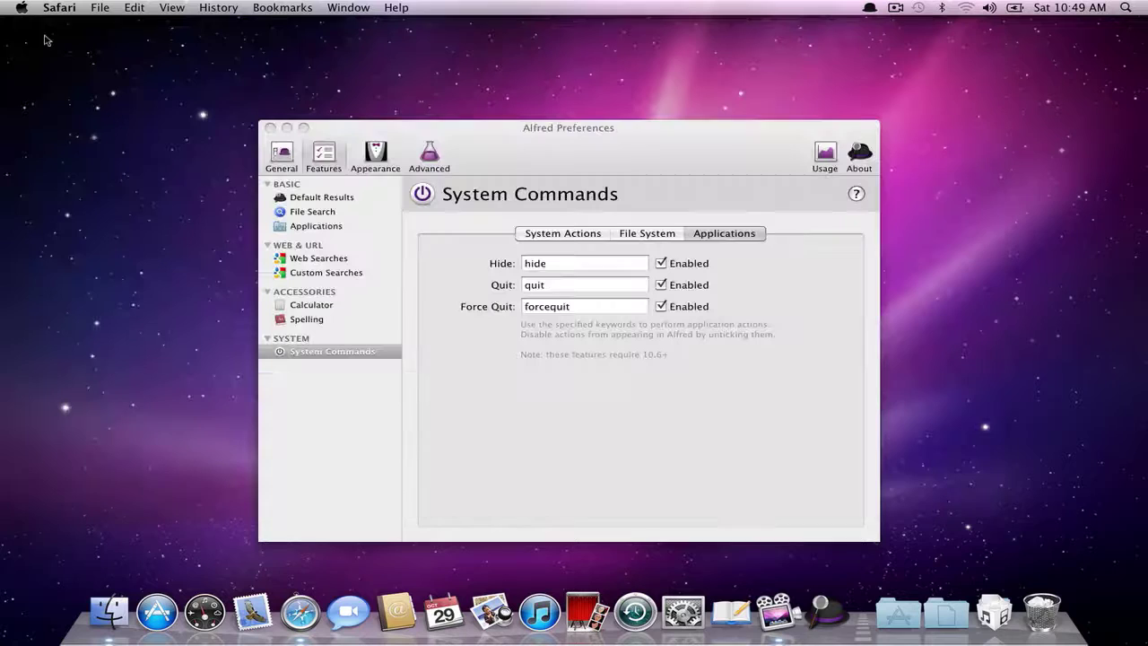
Run a Google search from Alfred for "search digitialdojos" and close the Safari results window.
{"action": "key", "text": "alt+space"}
{"action": "type", "text": "search"}
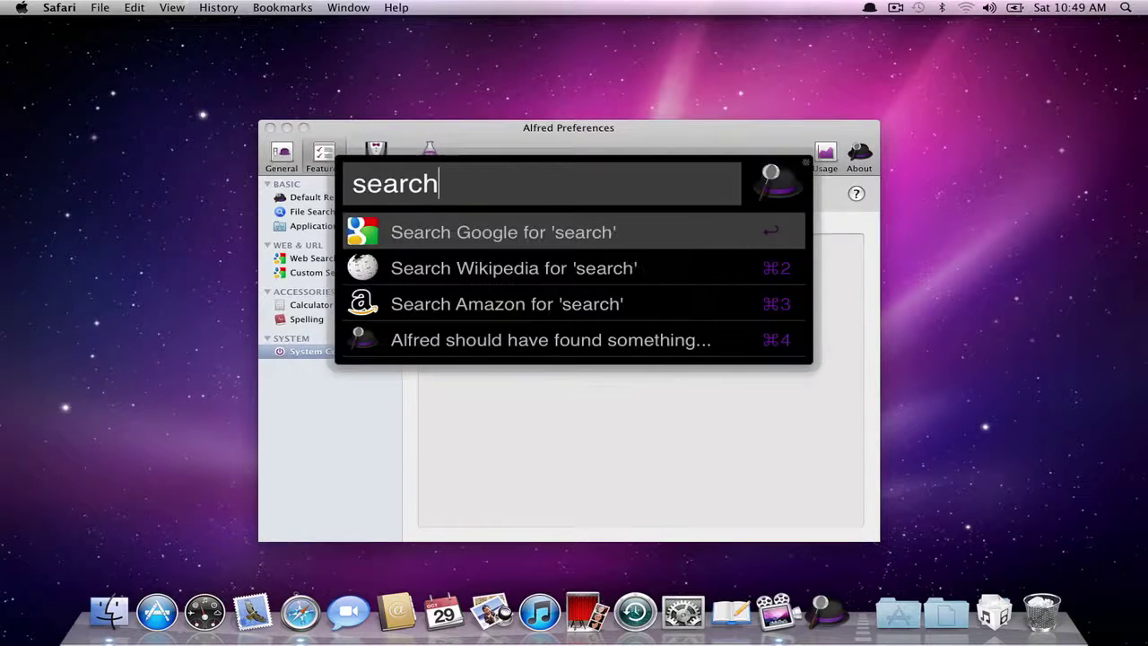
{"action": "type", "text": " digitialdojos"}
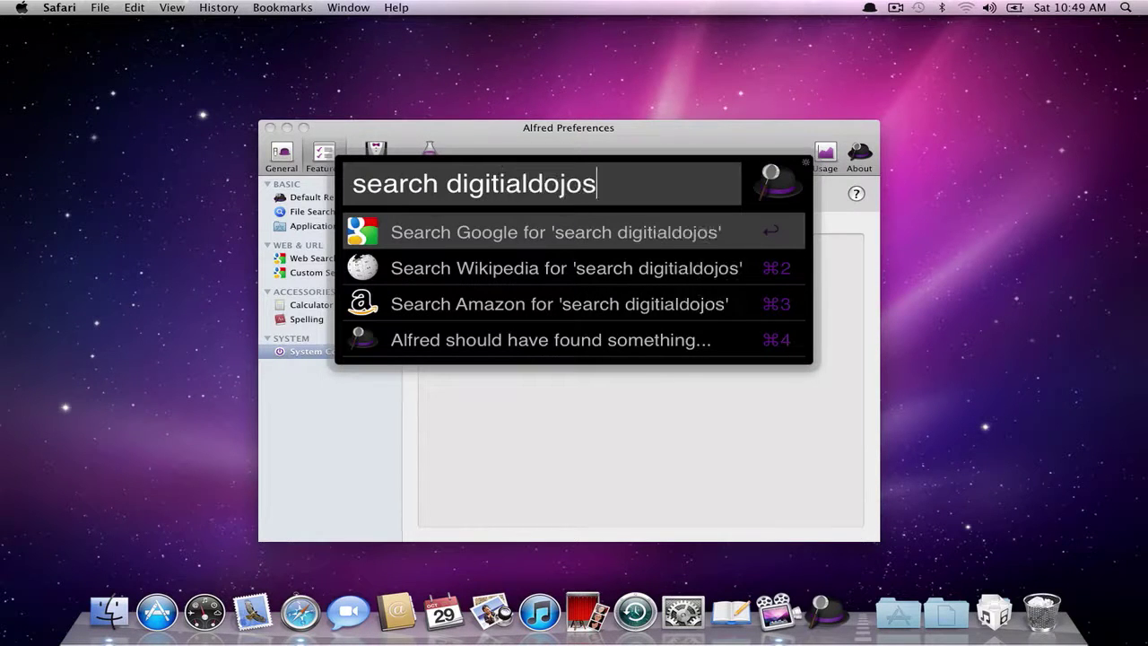
{"action": "key", "text": "Return"}
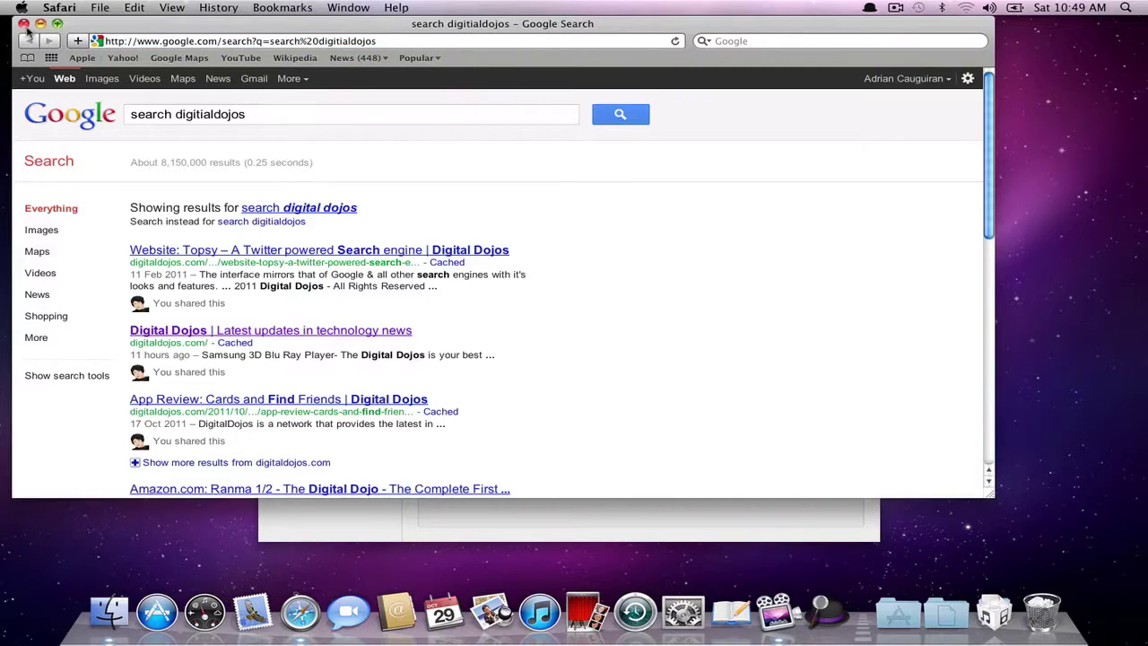
{"action": "left_click", "coordinate": [23, 25]}
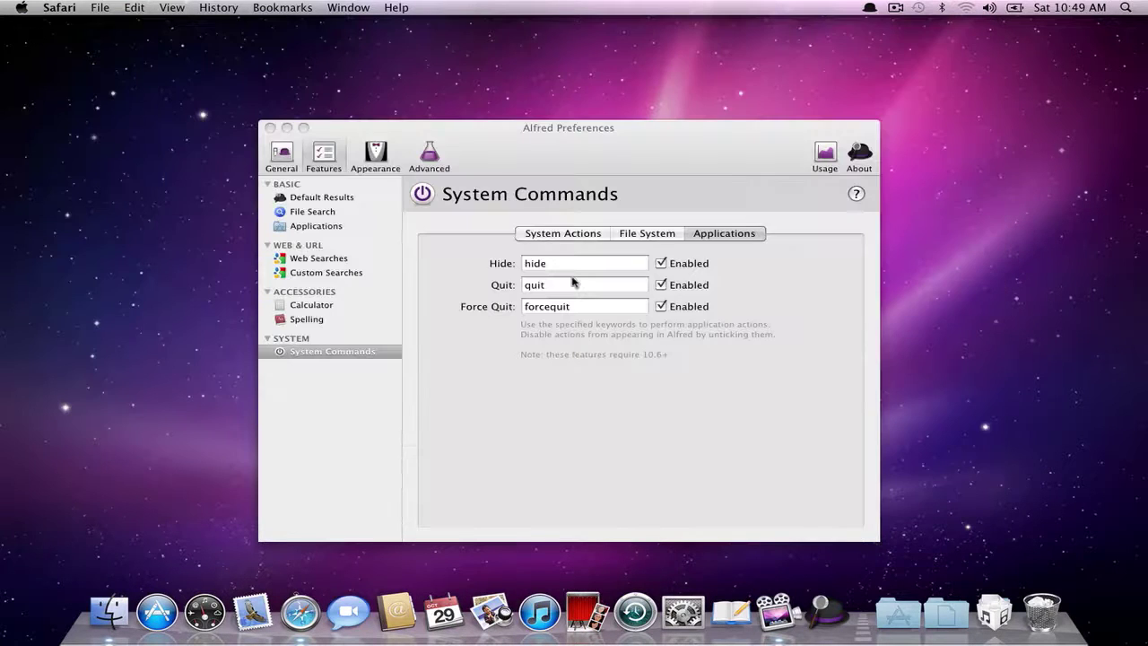
Bring up Alfred's search bar and enter the web search keyword "google".
{"action": "key", "text": "alt+space"}
{"action": "type", "text": "sear"}
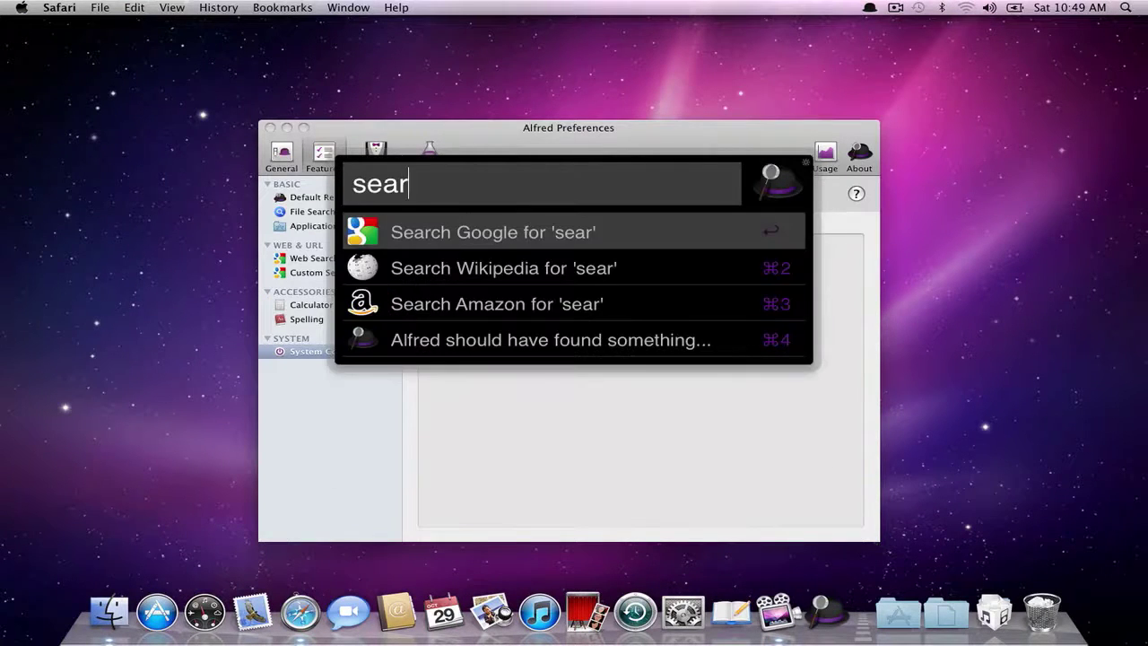
{"action": "key", "text": "BackSpace"}
{"action": "key", "text": "BackSpace"}
{"action": "key", "text": "BackSpace"}
{"action": "key", "text": "BackSpace"}
{"action": "type", "text": "google"}
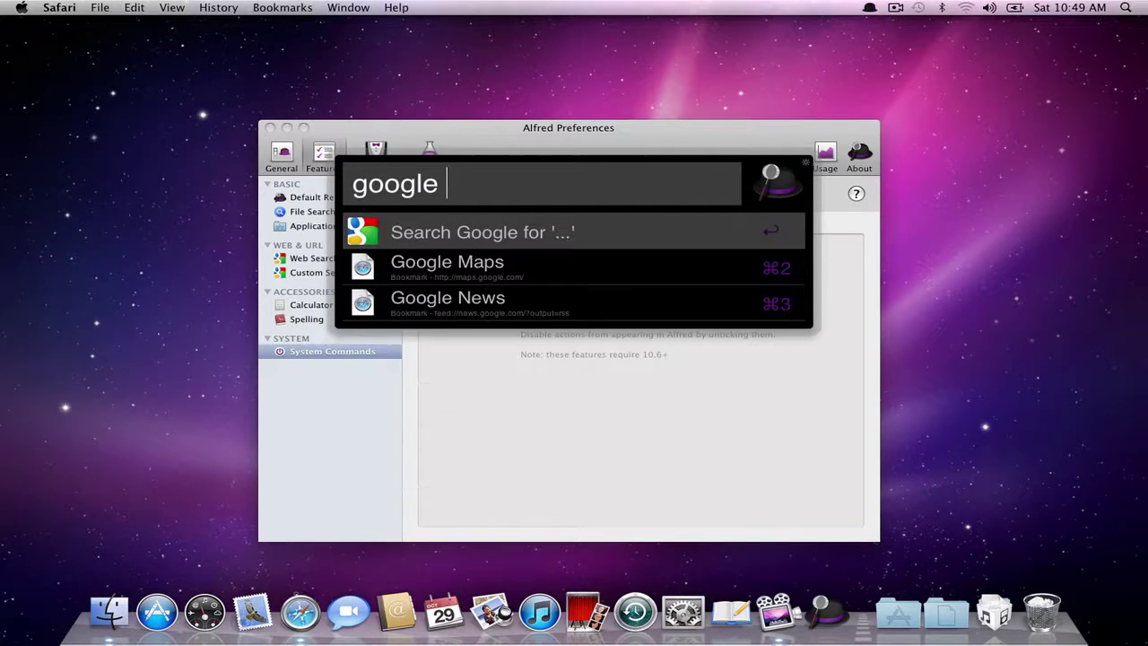
Run the Google keyword search for "digitaldojos" and close the Safari results window.
{"action": "type", "text": " digitrald"}
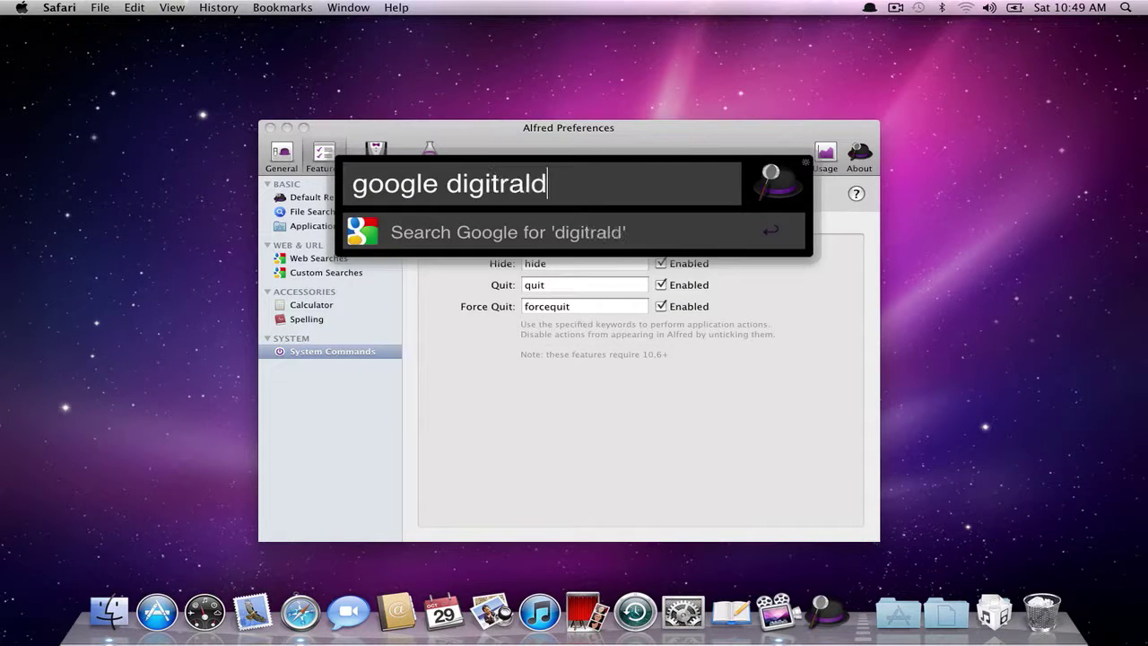
{"action": "key", "text": "BackSpace"}
{"action": "key", "text": "BackSpace"}
{"action": "key", "text": "BackSpace"}
{"action": "key", "text": "BackSpace"}
{"action": "type", "text": "aldojos"}
{"action": "key", "text": "Return"}
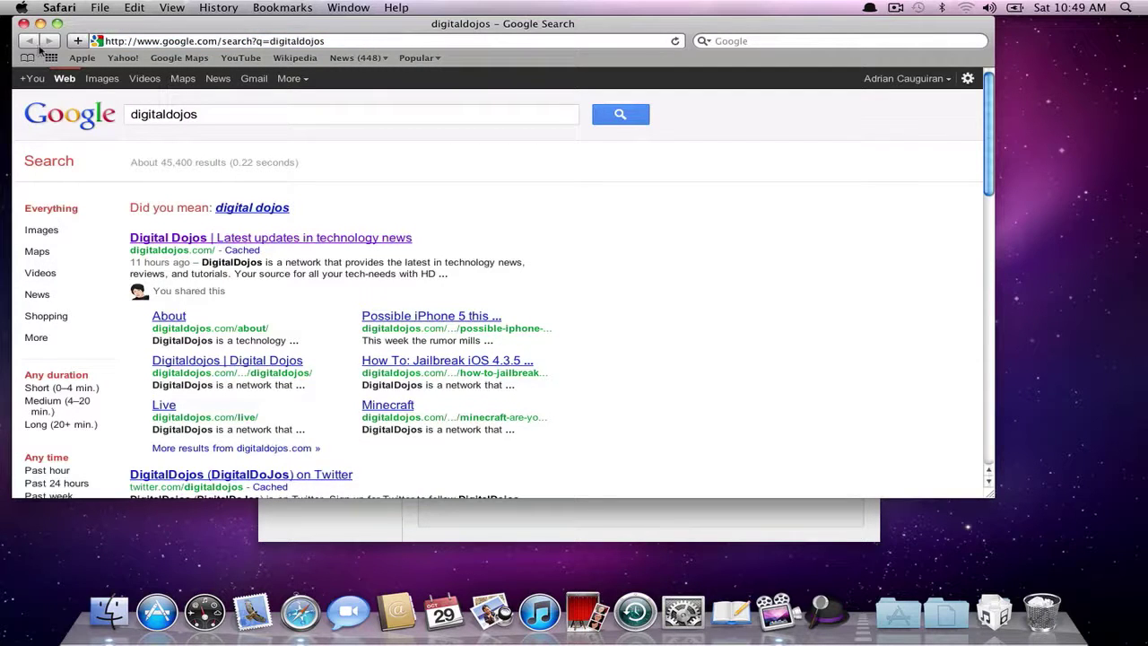
{"action": "left_click", "coordinate": [24, 23]}
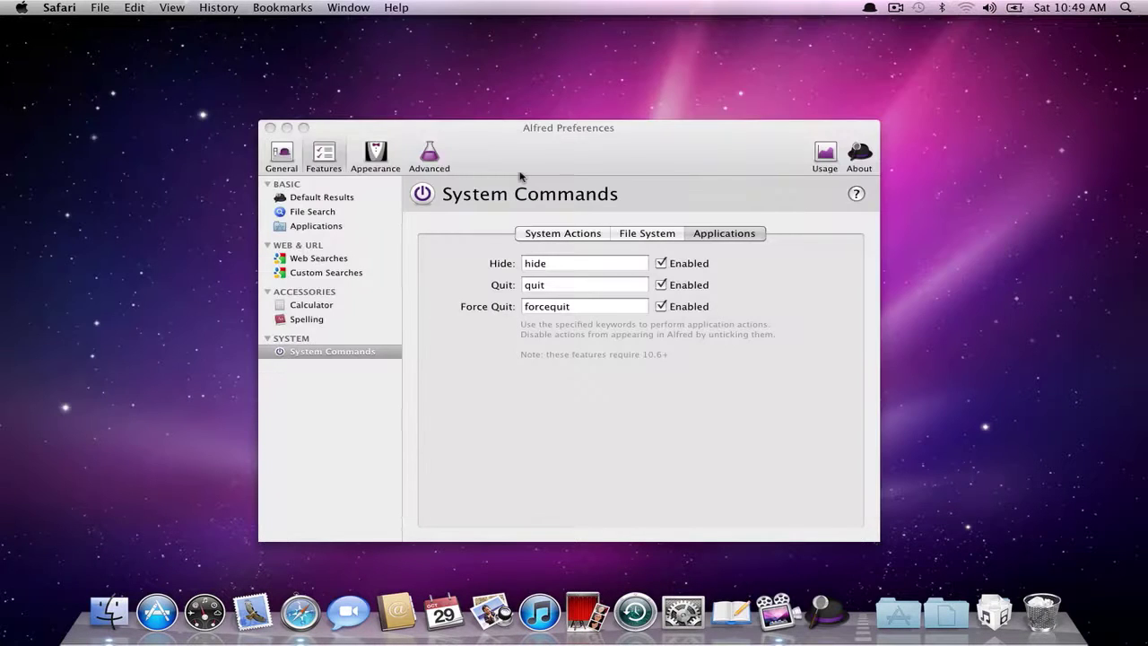
Bring up Alfred's search bar, look up "safari" and clear the query.
{"action": "key", "text": "alt+space"}
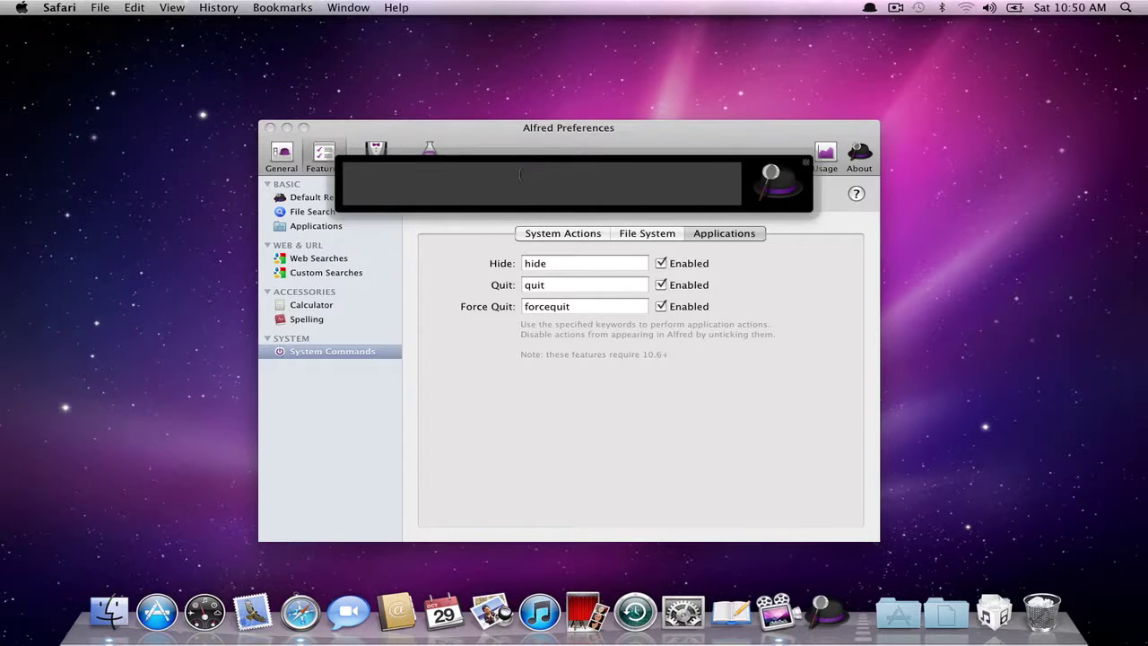
{"action": "type", "text": "safair"}
{"action": "key", "text": "BackSpace"}
{"action": "key", "text": "BackSpace"}
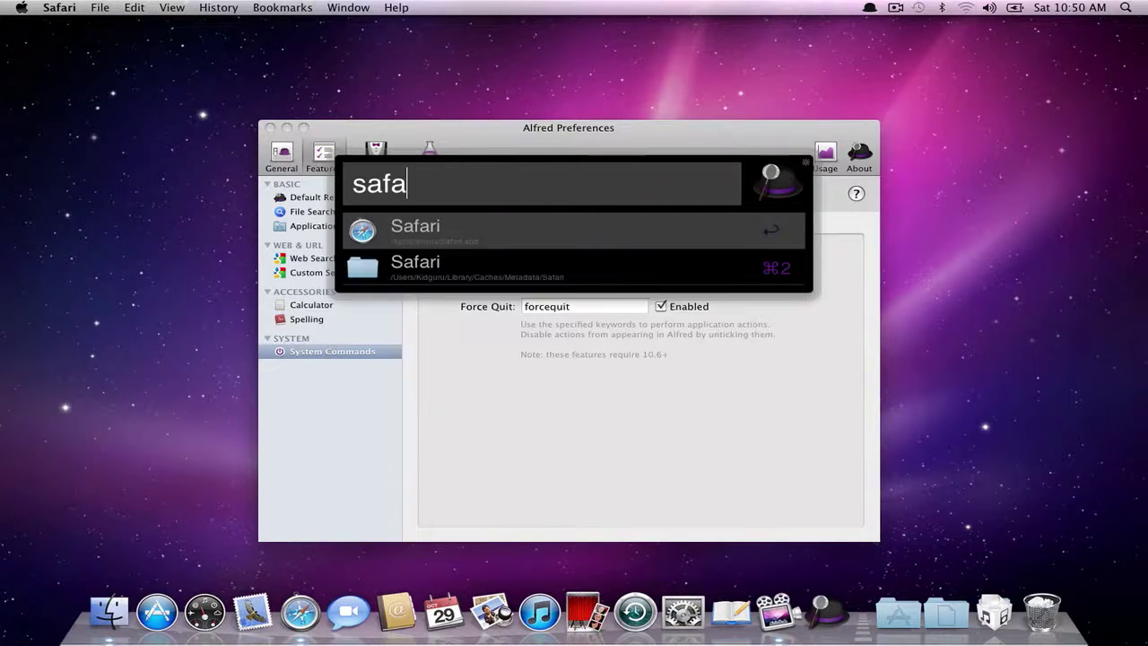
{"action": "type", "text": "ri"}
{"action": "key", "text": "BackSpace"}
{"action": "key", "text": "BackSpace"}
{"action": "key", "text": "BackSpace"}
{"action": "key", "text": "BackSpace"}
{"action": "key", "text": "BackSpace"}
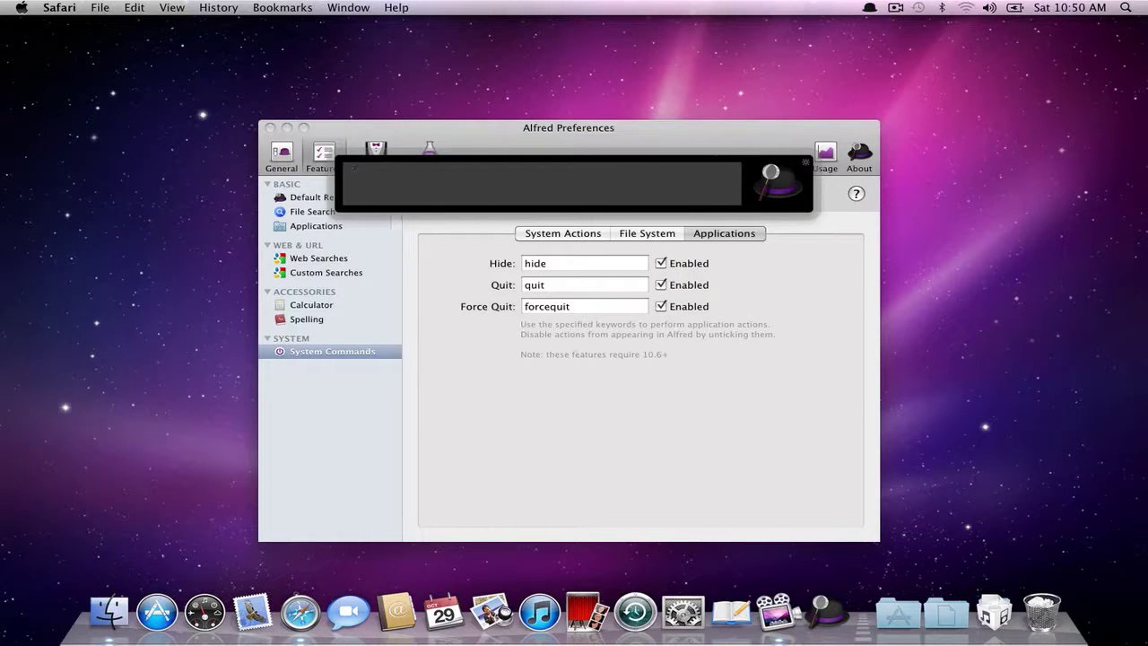
Launch iTunes from Alfred with the query "open it" and close the iTunes window.
{"action": "type", "text": "io"}
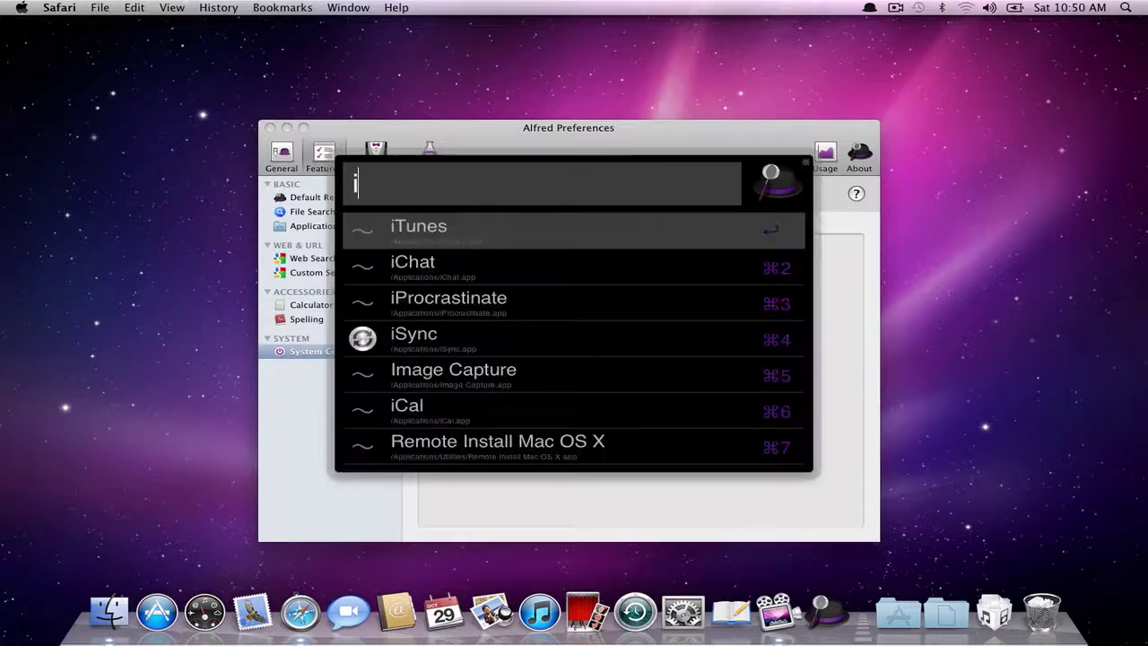
{"action": "key", "text": "BackSpace"}
{"action": "key", "text": "BackSpace"}
{"action": "type", "text": "opebn"}
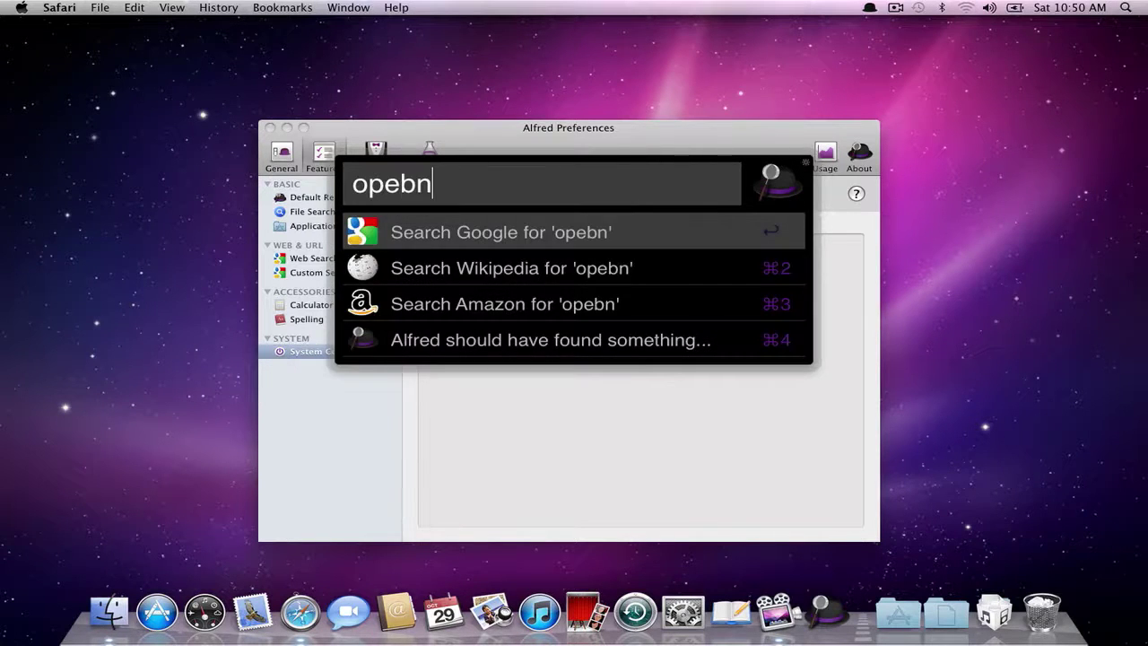
{"action": "key", "text": "BackSpace"}
{"action": "key", "text": "BackSpace"}
{"action": "type", "text": "n it"}
{"action": "key", "text": "Return"}
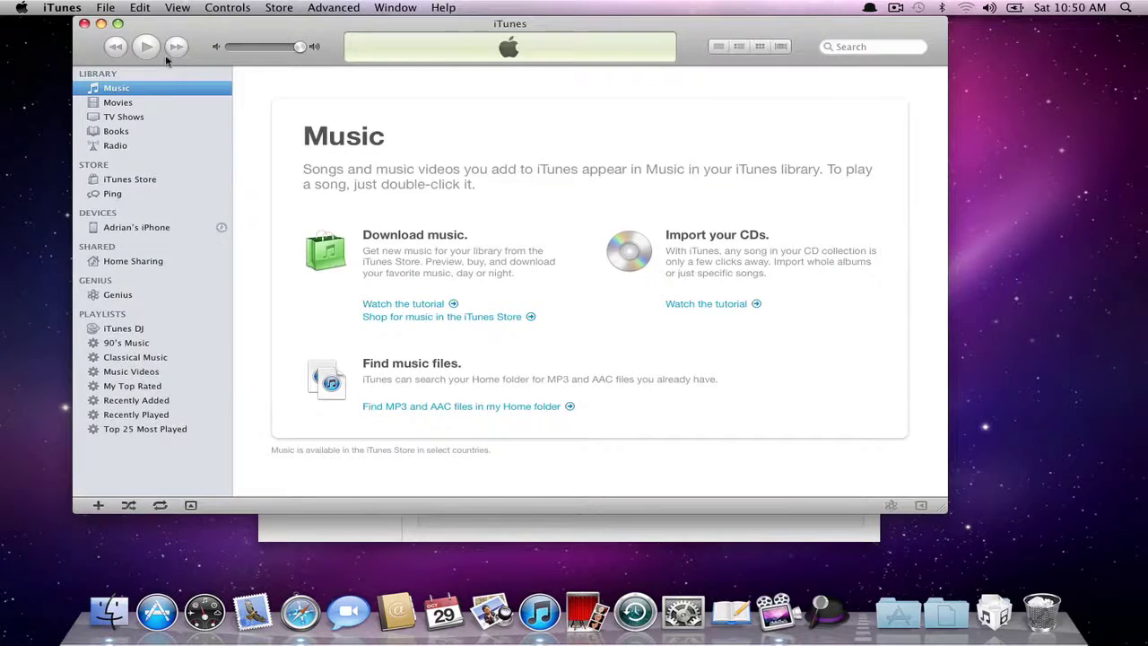
{"action": "left_click", "coordinate": [84, 25]}
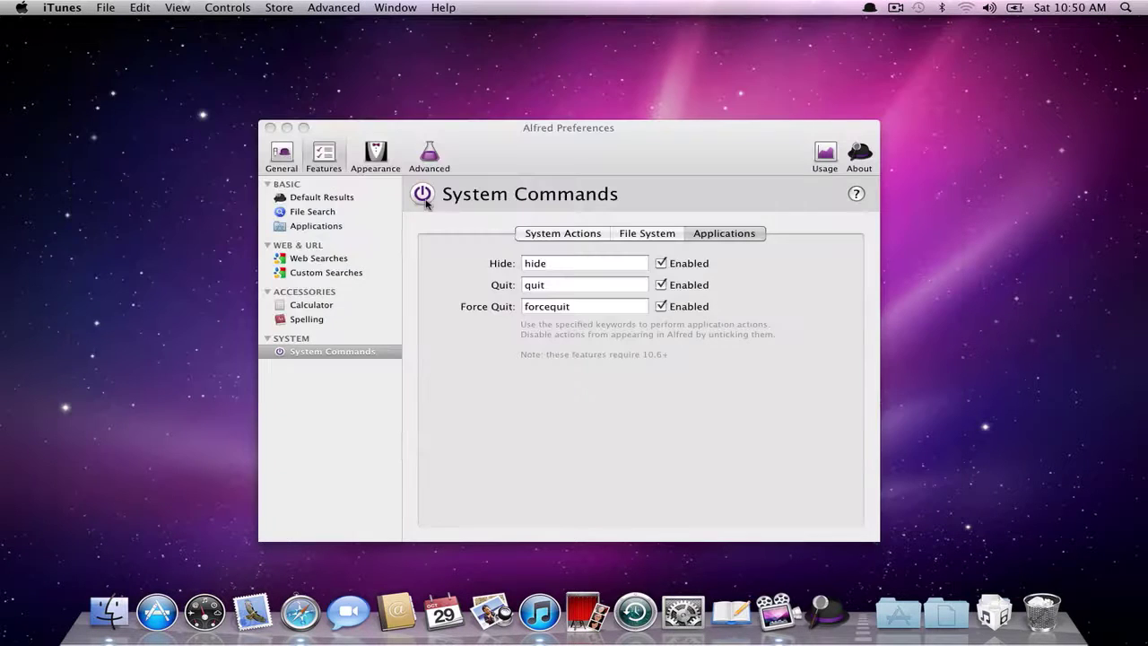
Bring up Alfred's search bar and start a calculation with 15.
{"action": "key", "text": "alt+space"}
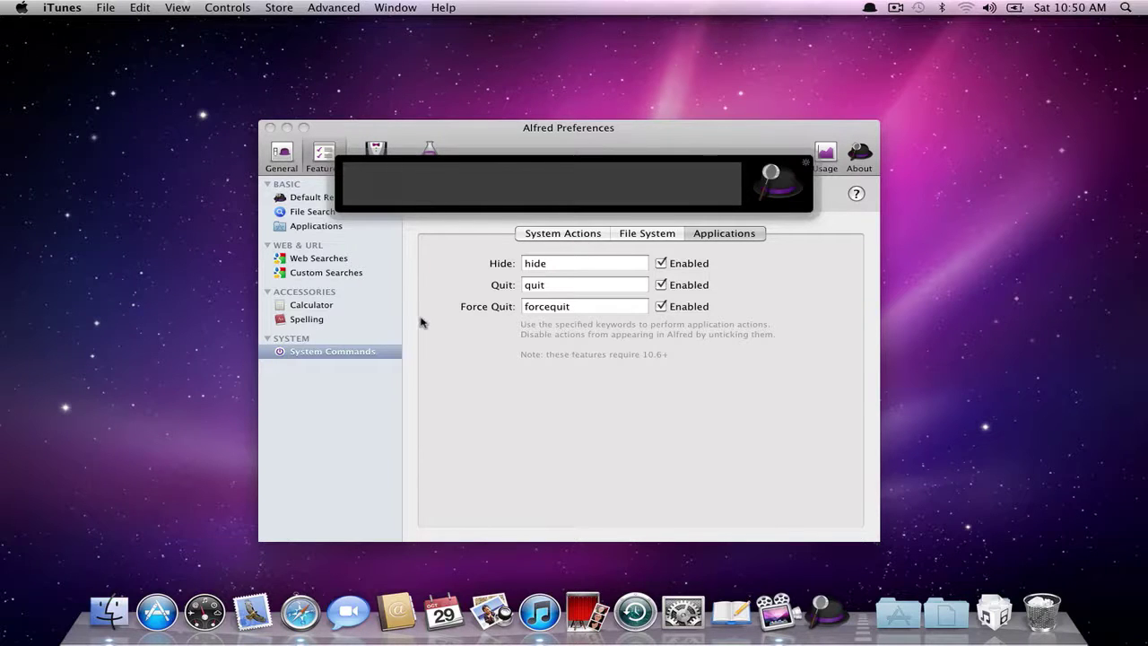
{"action": "key", "text": "Escape"}
{"action": "key", "text": "alt+space"}
{"action": "type", "text": "15("}
{"action": "key", "text": "BackSpace"}
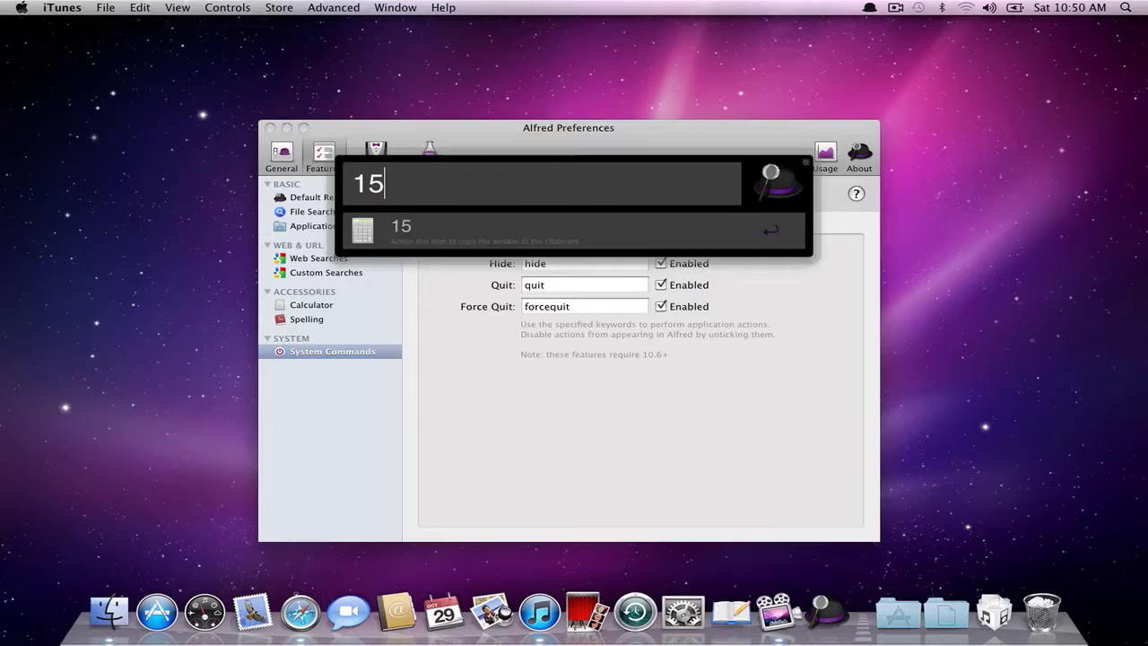
Add a multiplication sign after 15 and try the characters !, ) and ^ behind it.
{"action": "type", "text": "*!)"}
{"action": "key", "text": "BackSpace"}
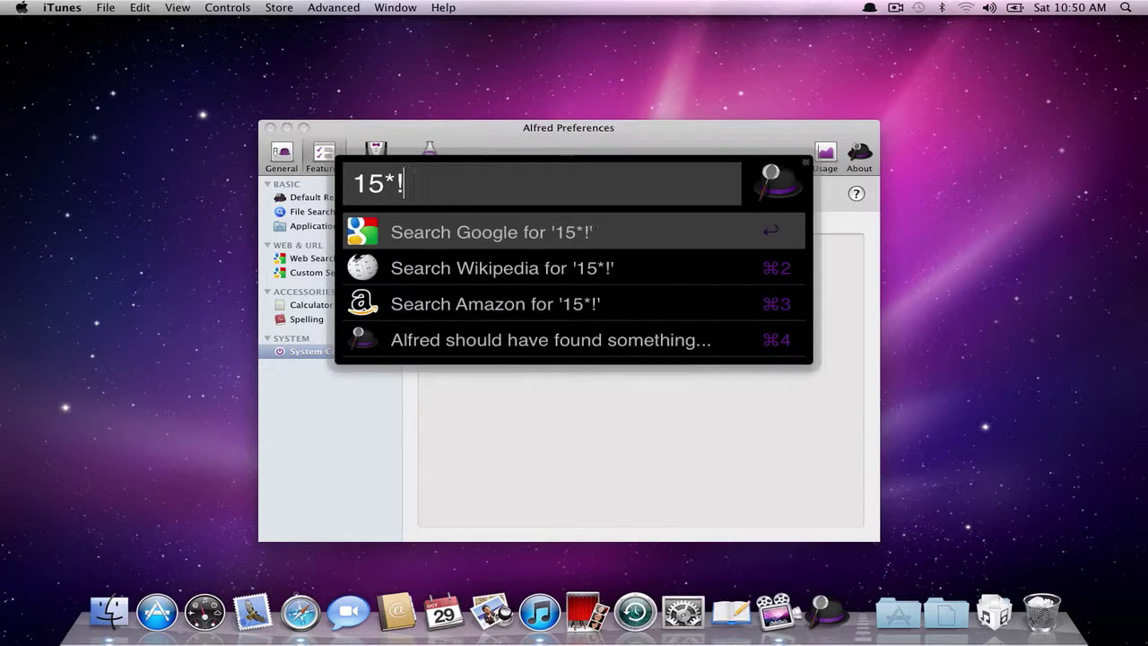
{"action": "type", "text": ")"}
{"action": "key", "text": "BackSpace"}
{"action": "key", "text": "BackSpace"}
{"action": "type", "text": "!)"}
{"action": "key", "text": "BackSpace"}
{"action": "key", "text": "BackSpace"}
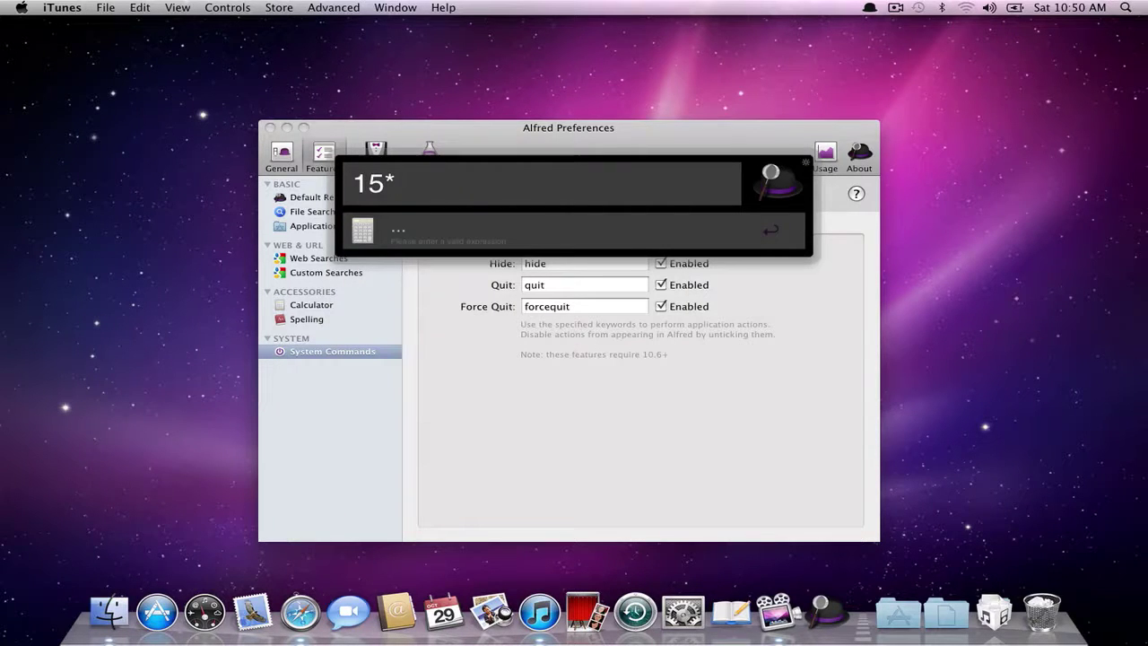
{"action": "type", "text": "!)^"}
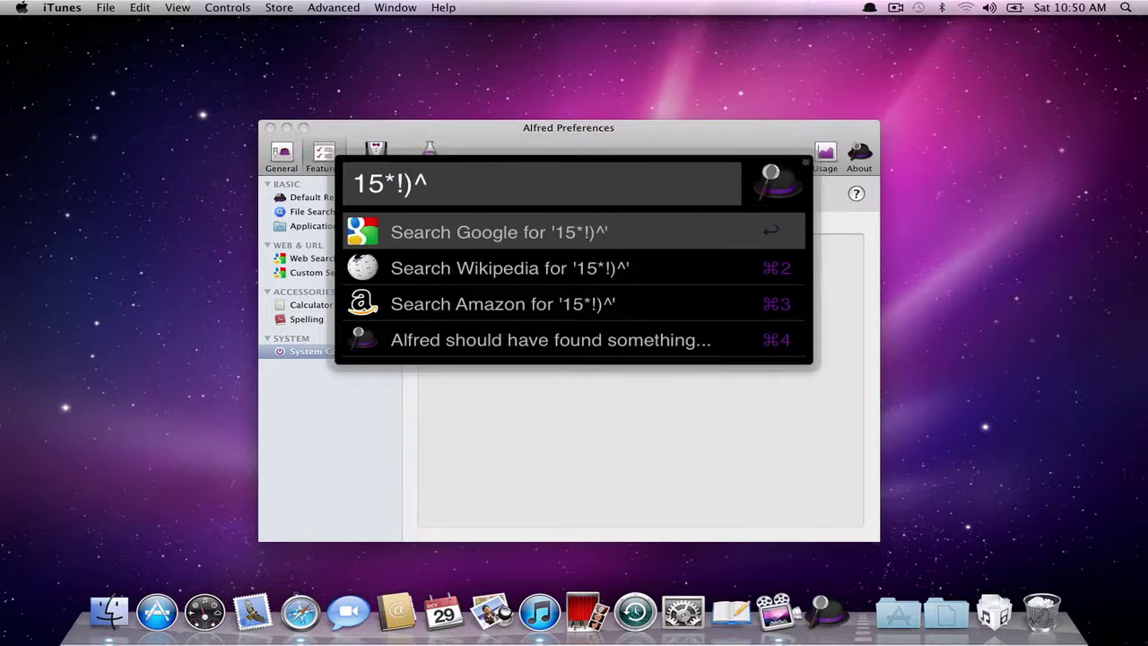
{"action": "key", "text": "BackSpace"}
{"action": "key", "text": "BackSpace"}
{"action": "key", "text": "BackSpace"}
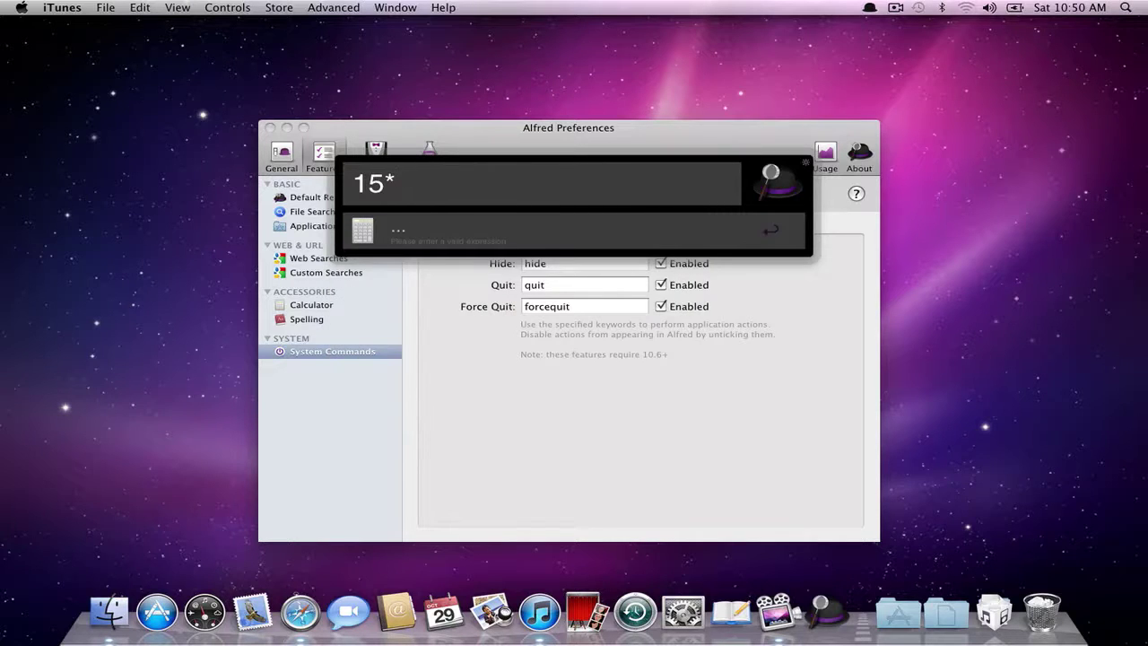
Complete the calculation as 15*15 and dismiss Alfred's search bar.
{"action": "type", "text": "~"}
{"action": "key", "text": "BackSpace"}
{"action": "type", "text": "15"}
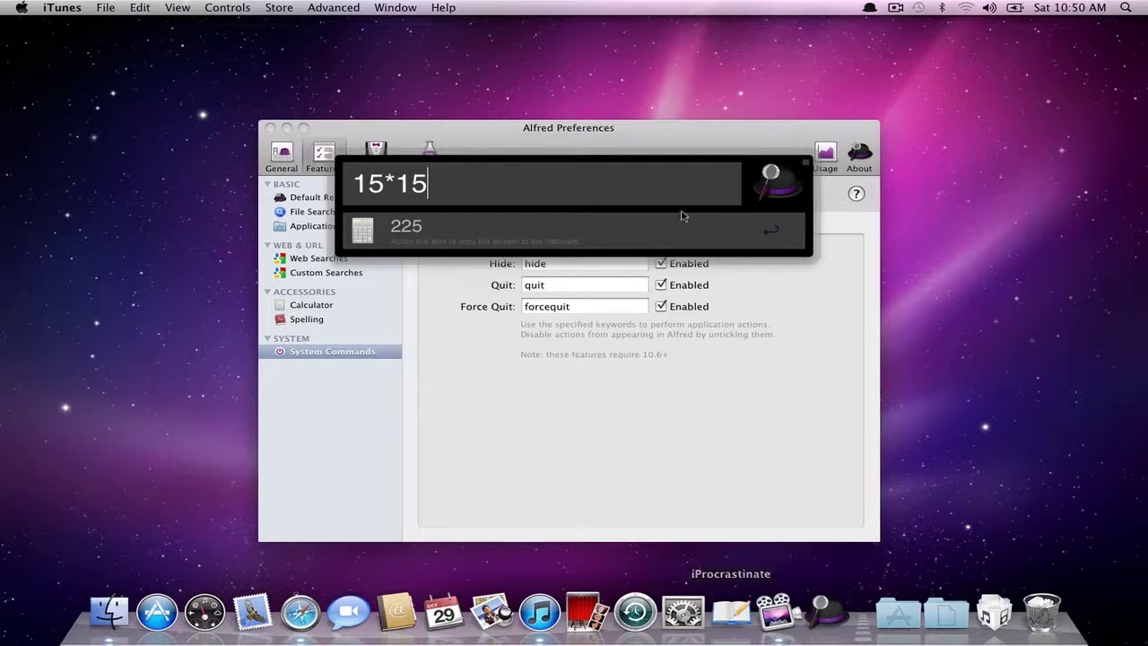
{"action": "key", "text": "Escape"}
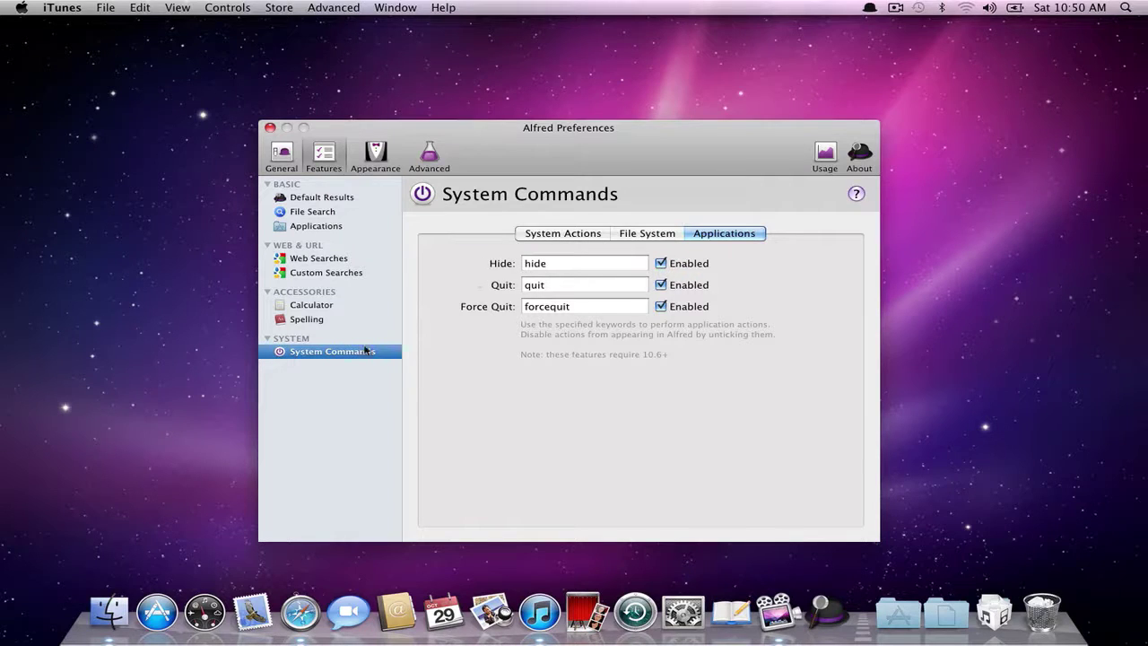
Bring up Alfred's search bar, enter the keyword "spell" and dismiss the bar.
{"action": "key", "text": "alt+space"}
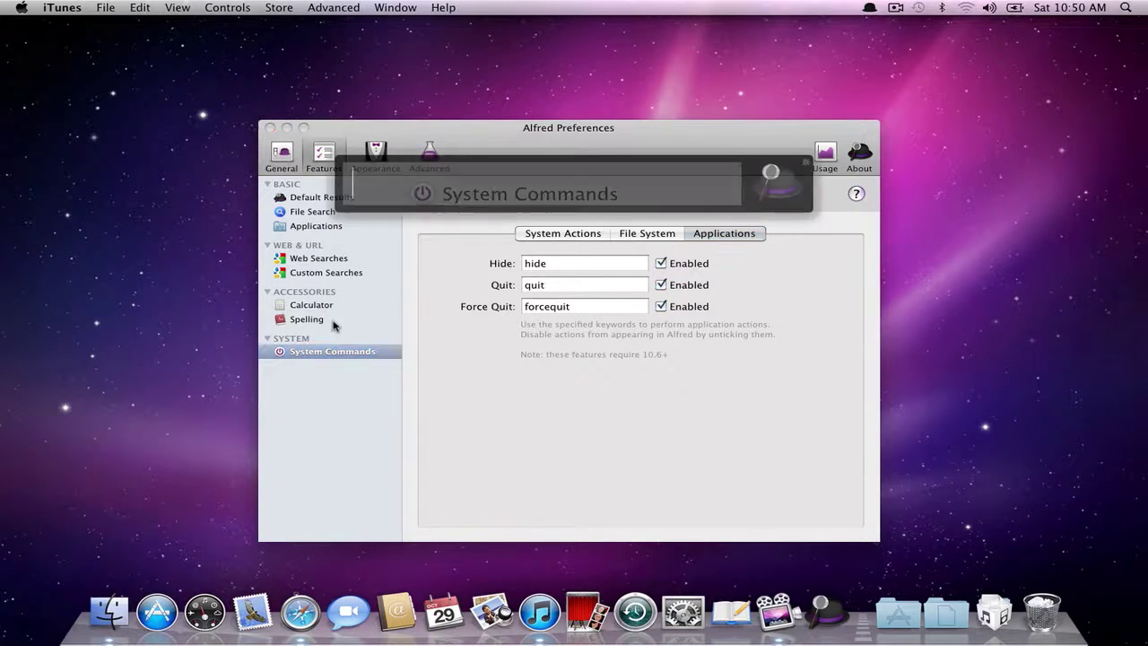
{"action": "type", "text": "SEP"}
{"action": "key", "text": "BackSpace"}
{"action": "key", "text": "BackSpace"}
{"action": "key", "text": "BackSpace"}
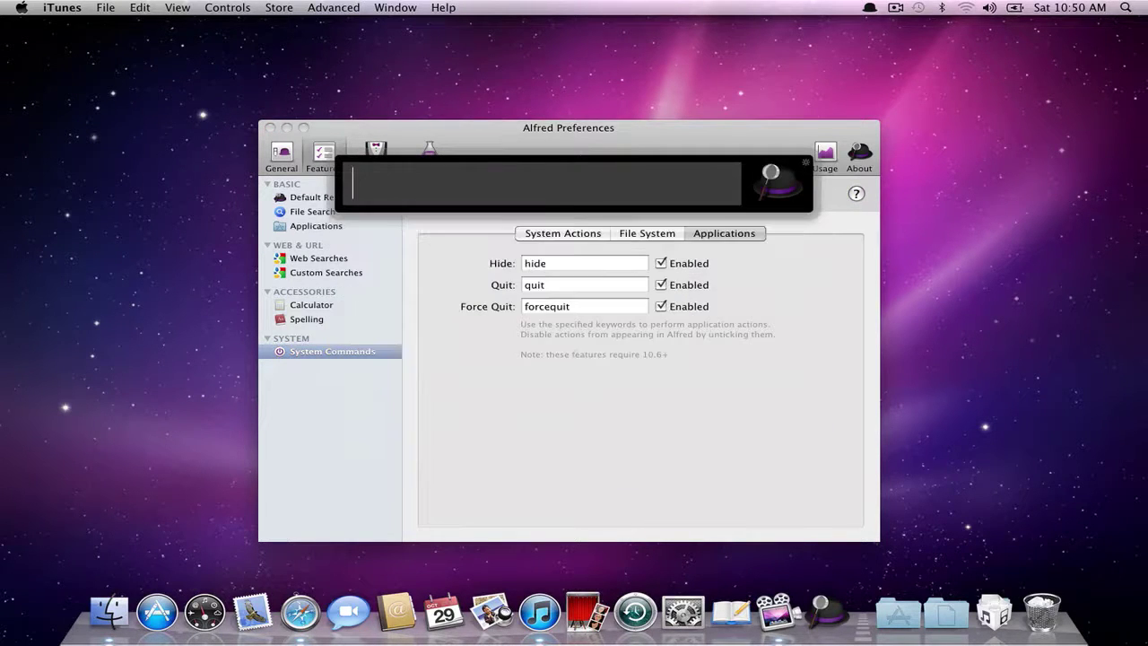
{"action": "type", "text": "spell"}
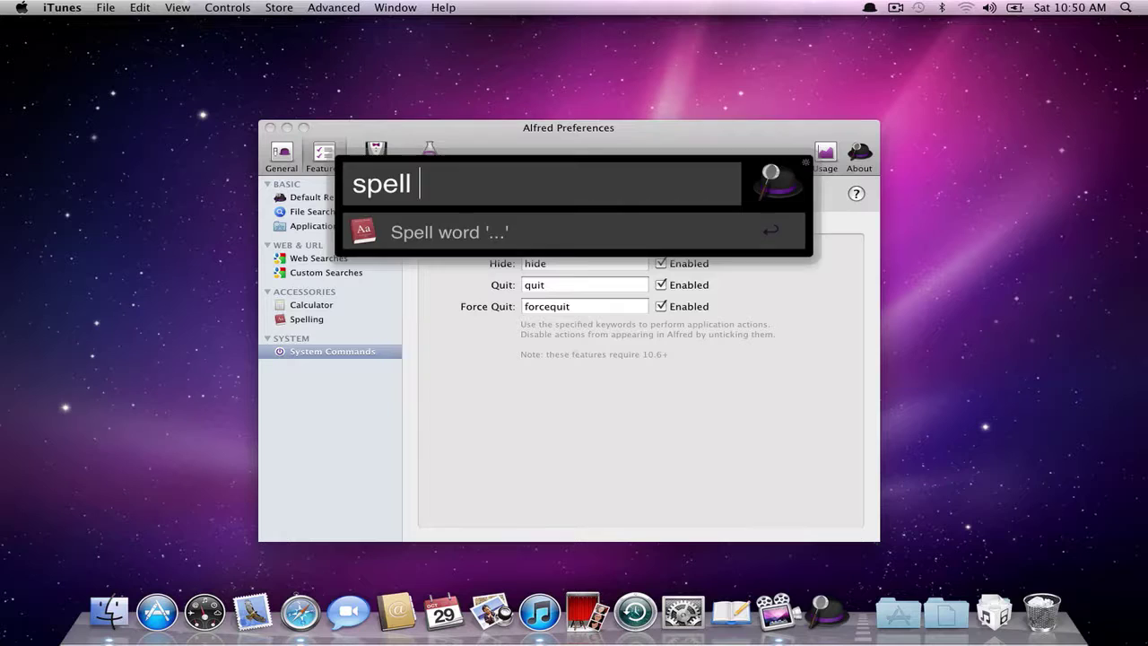
{"action": "key", "text": "Escape"}
Show the Spelling feature settings and bring up Alfred's search bar over them.
{"action": "left_click", "coordinate": [308, 319]}
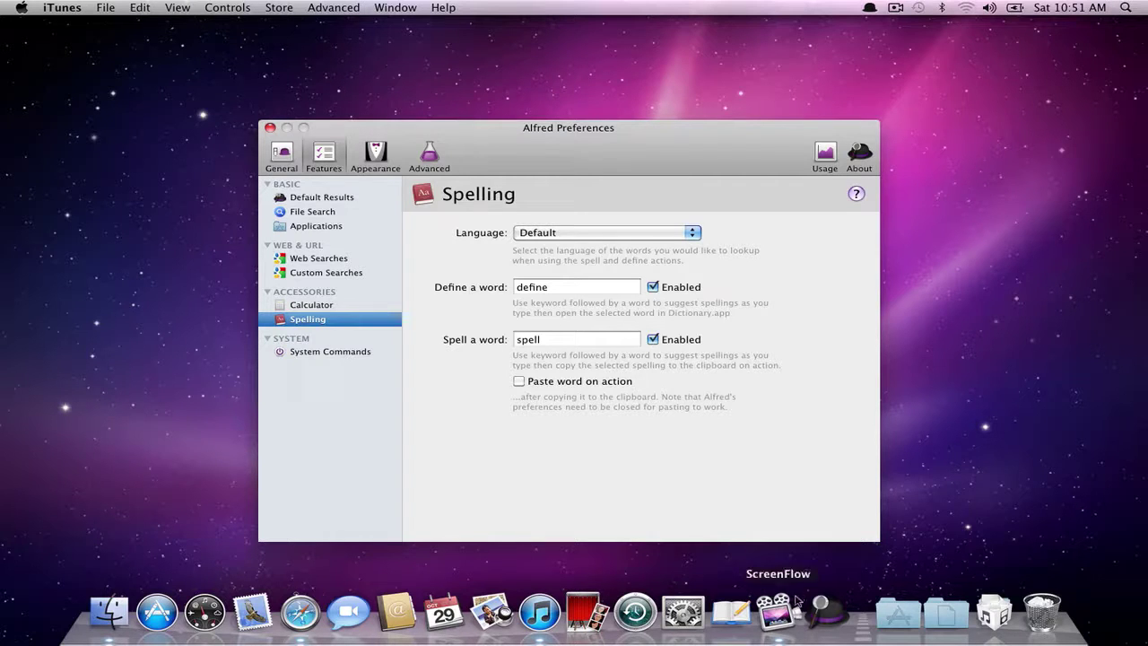
{"action": "left_click", "coordinate": [829, 607]}
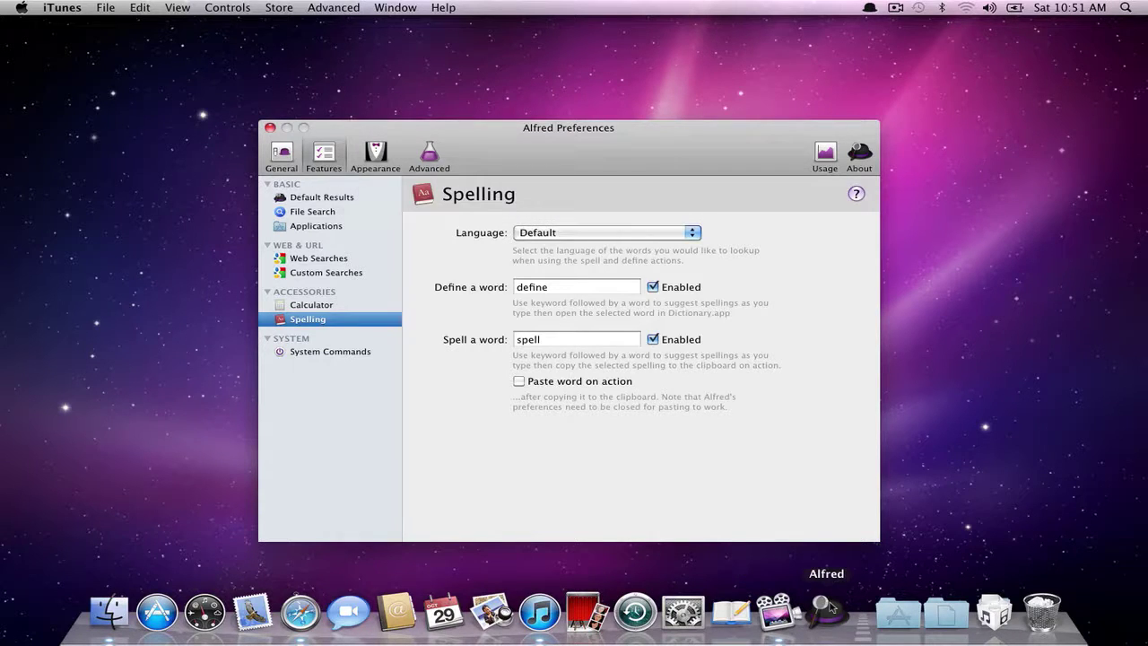
{"action": "left_click", "coordinate": [829, 607]}
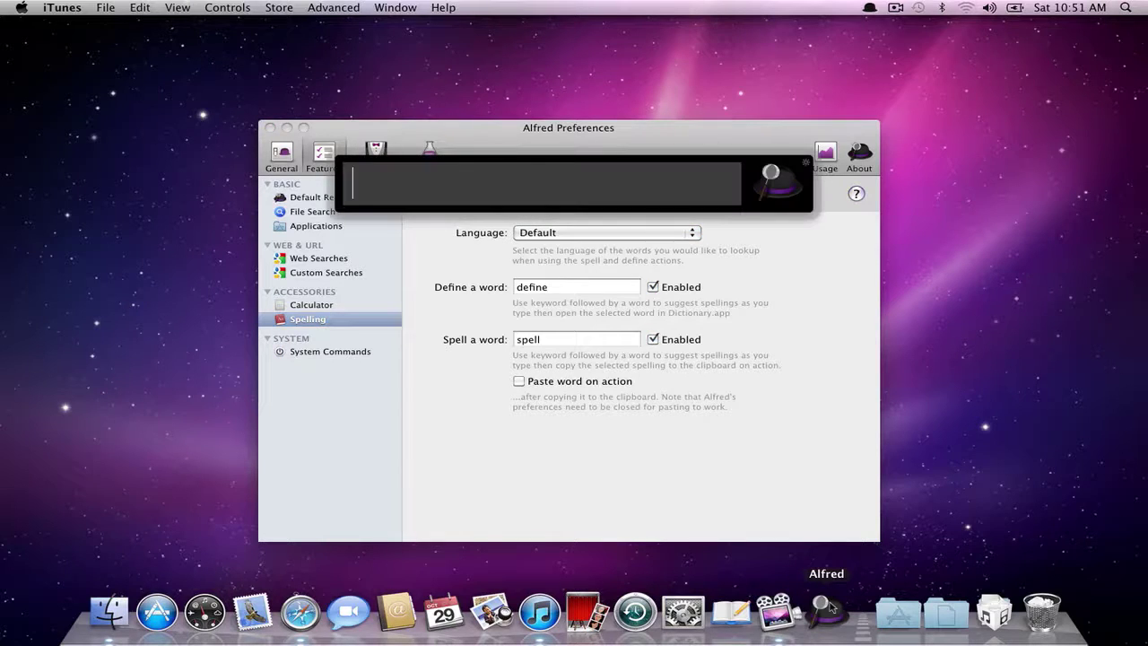
Look up spelling suggestions for "wrng" with Alfred's "spell" keyword and dismiss the search bar.
{"action": "type", "text": "spell "}
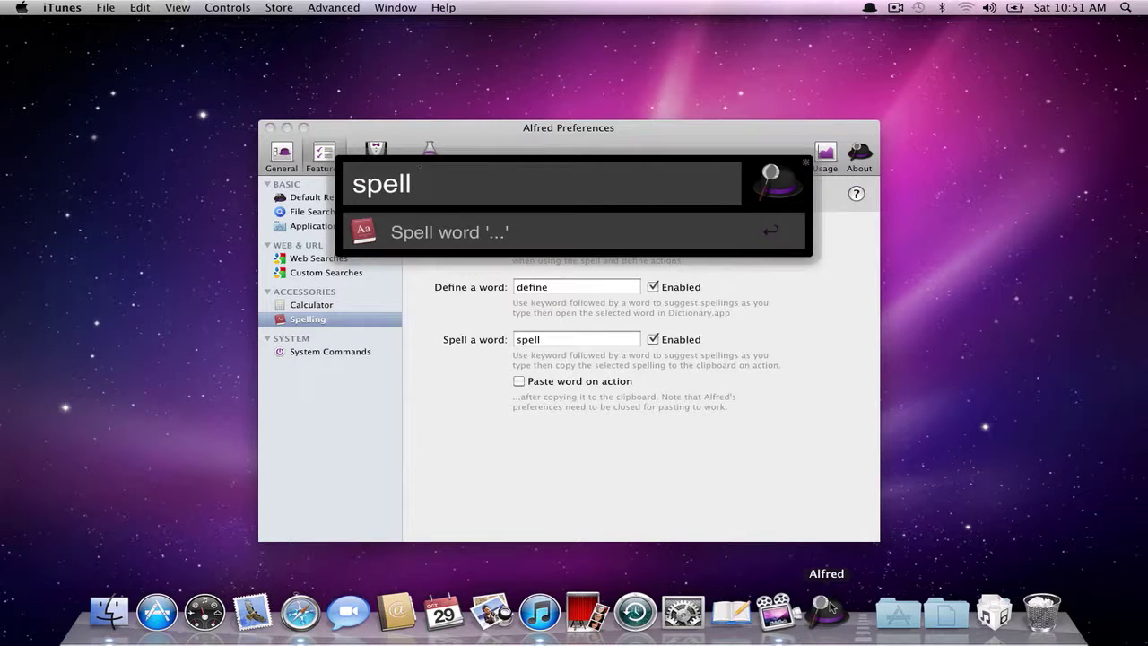
{"action": "type", "text": "wrng"}
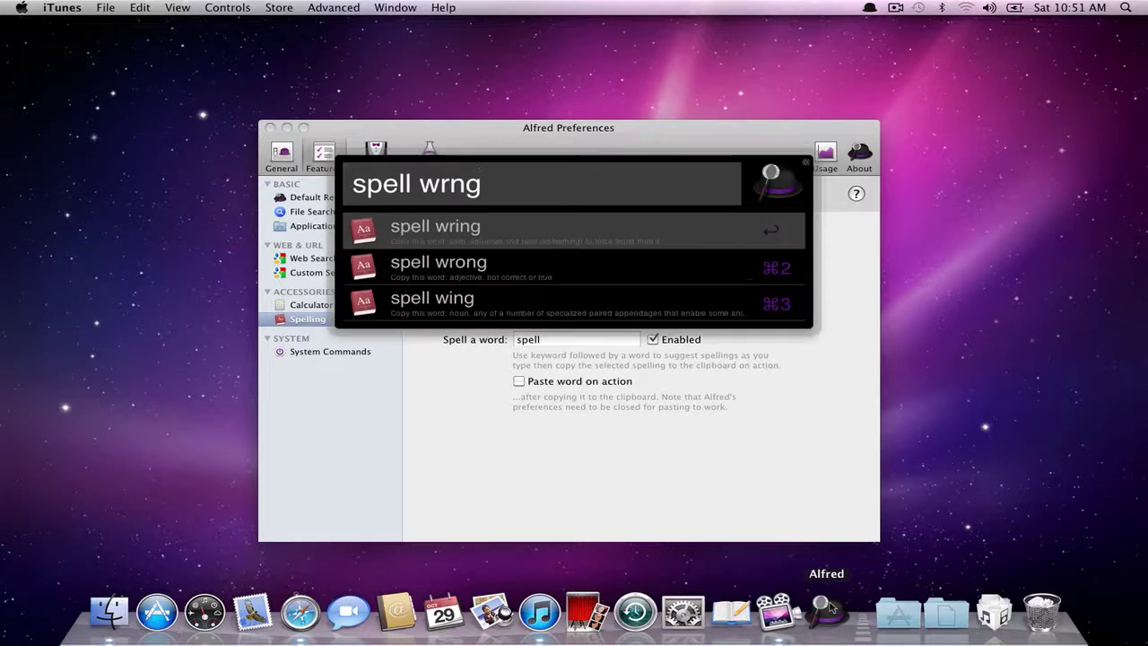
{"action": "left_click", "coordinate": [569, 280]}
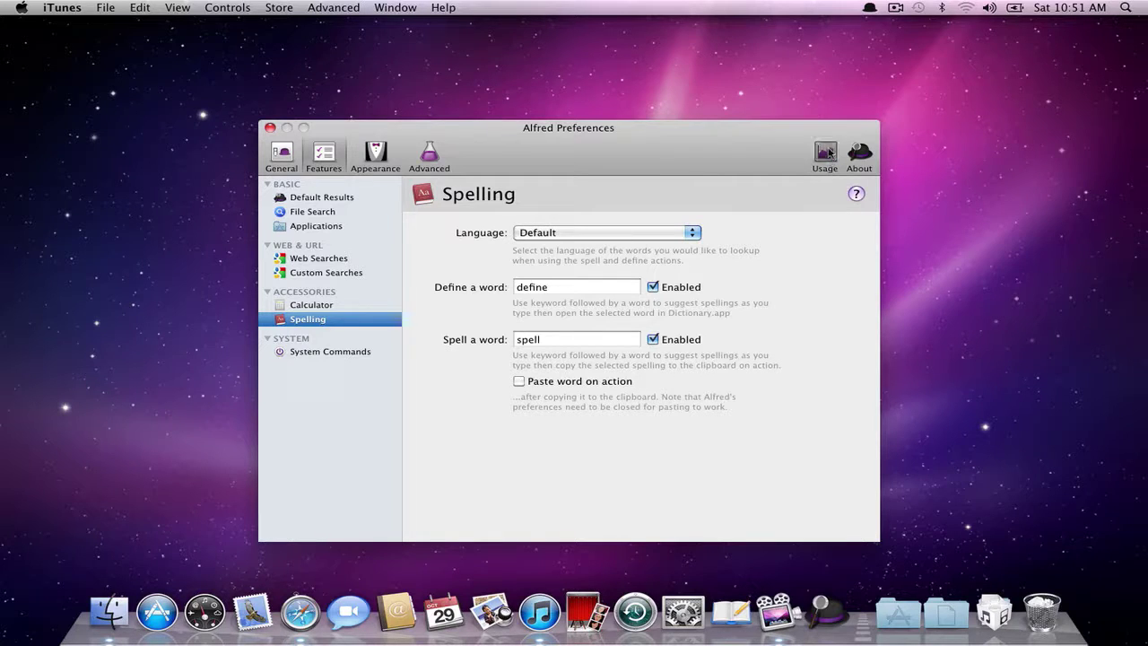
Show the general Appearance settings and the theme choices, keeping the Dark theme.
{"action": "left_click", "coordinate": [368, 156]}
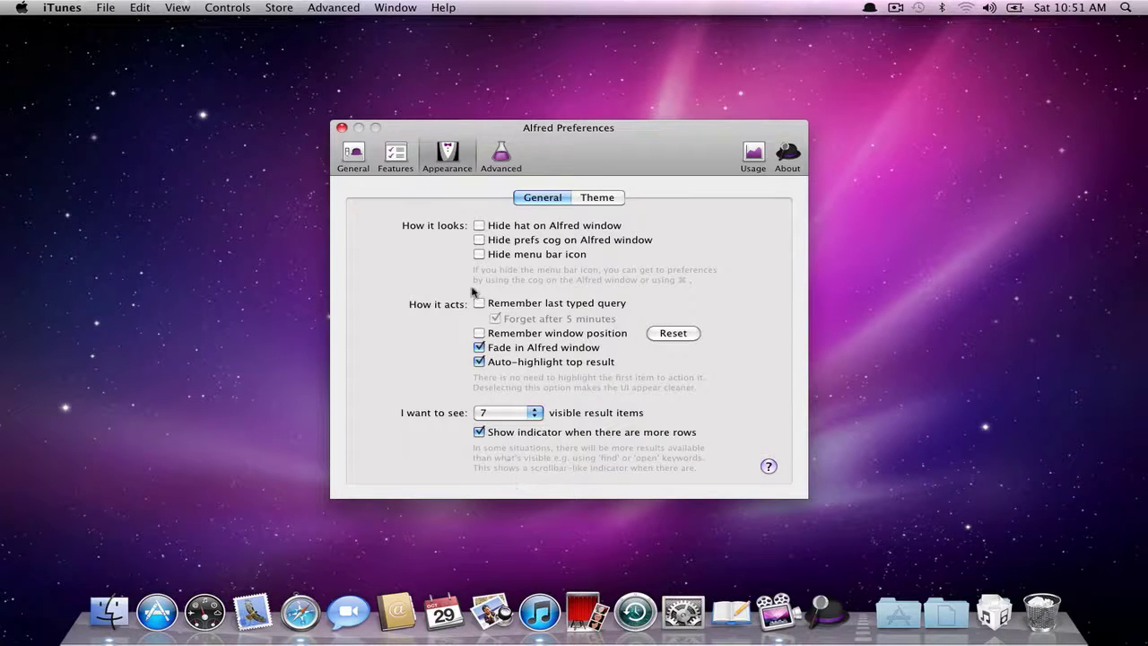
{"action": "left_click", "coordinate": [605, 201]}
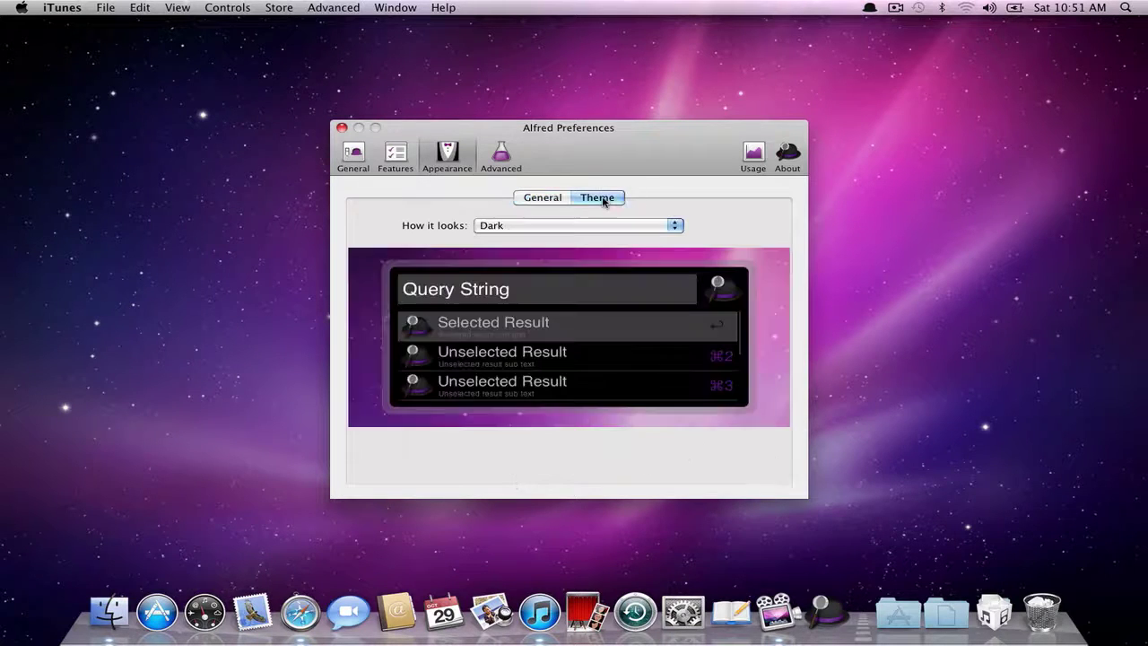
{"action": "left_click", "coordinate": [553, 228]}
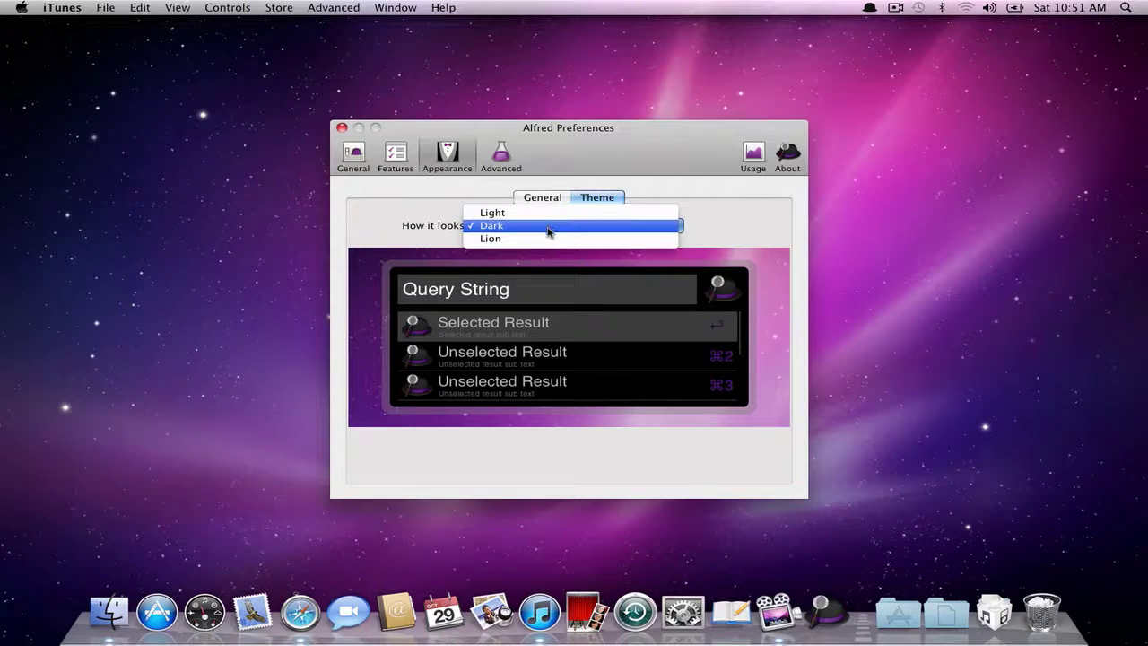
{"action": "left_click", "coordinate": [737, 219]}
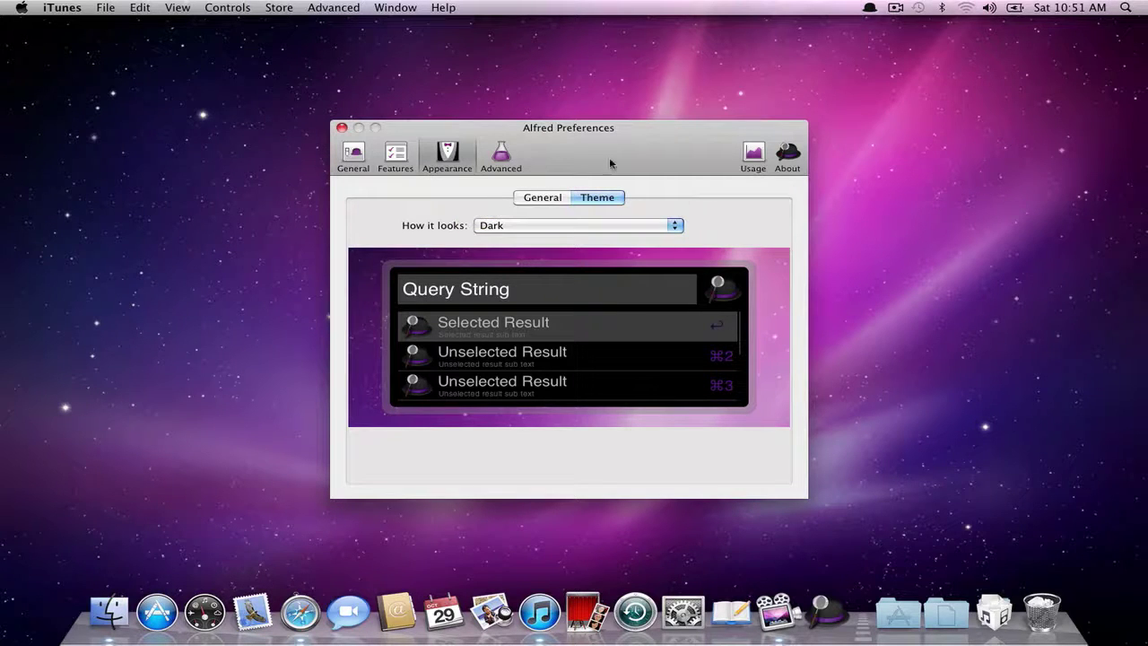
Show Alfred's usage statistics and the Advanced preferences.
{"action": "left_click", "coordinate": [753, 157]}
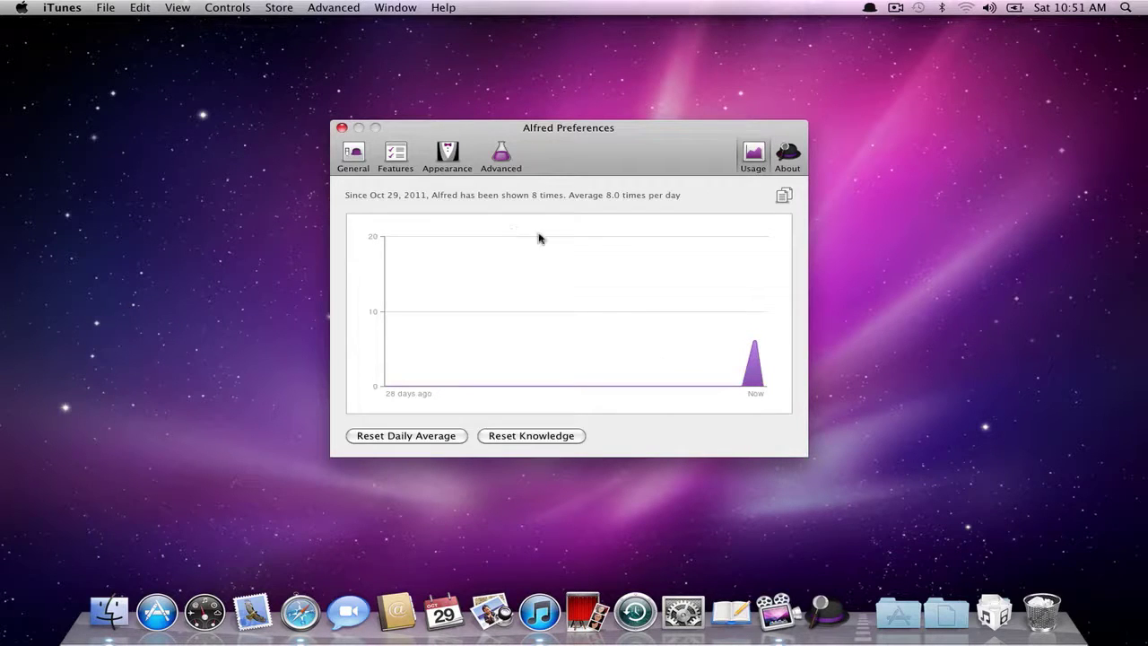
{"action": "left_click", "coordinate": [505, 164]}
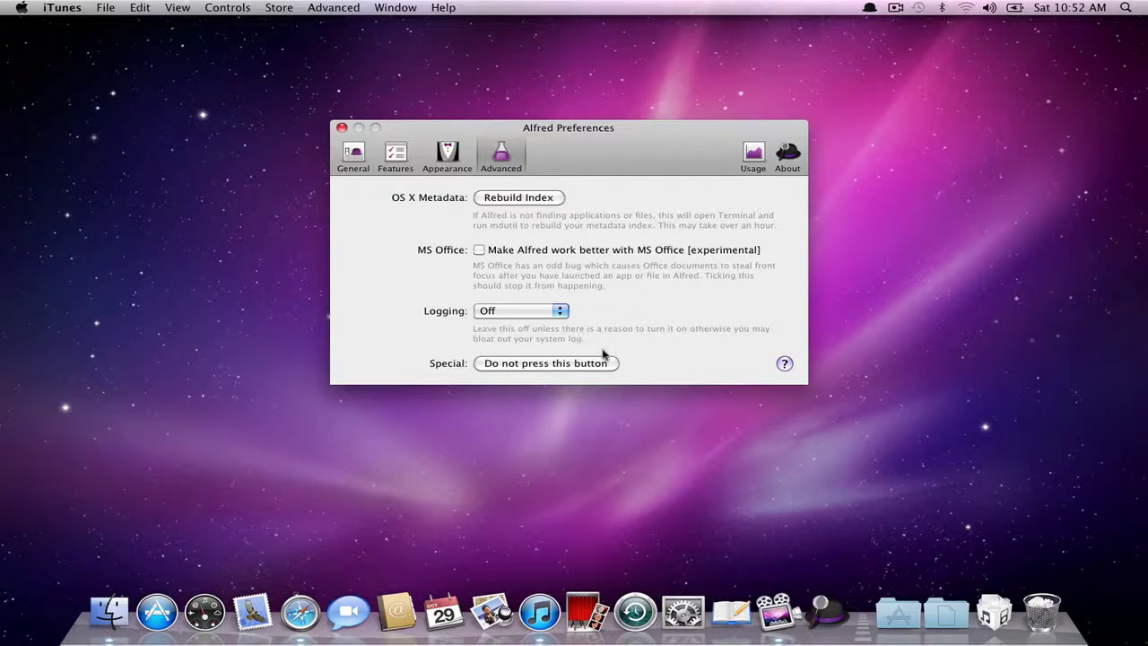
Trigger the Special option "Do not press this button" and look over the web page it opens.
{"action": "left_click", "coordinate": [530, 364]}
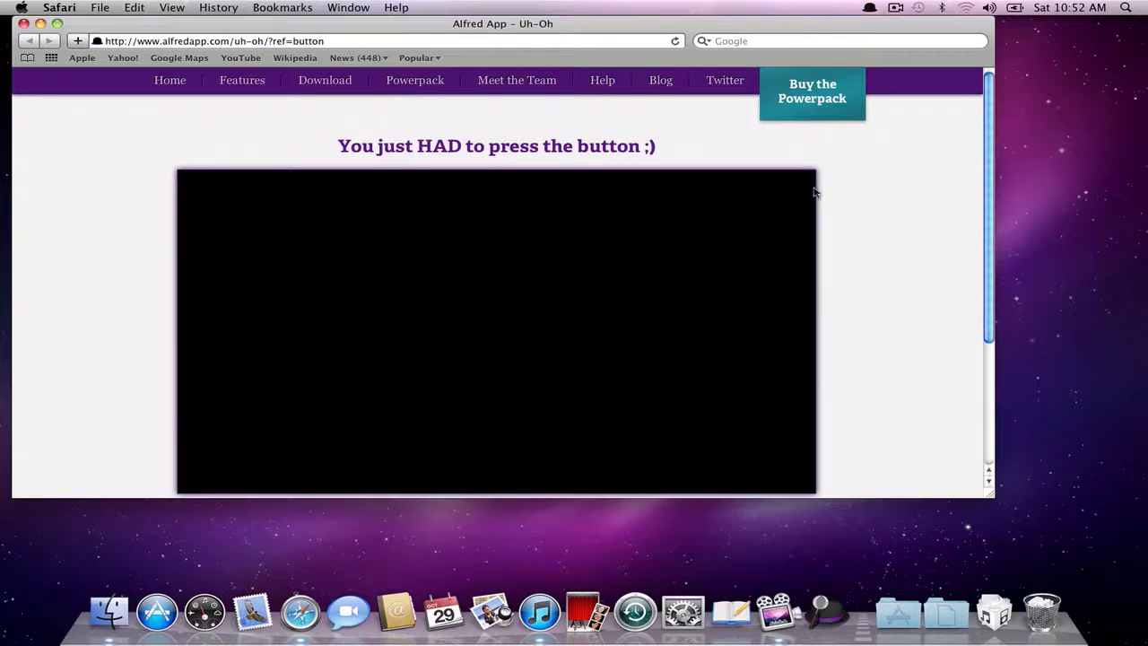
{"action": "scroll", "coordinate": [810, 198], "scroll_direction": "down", "scroll_amount": 3}
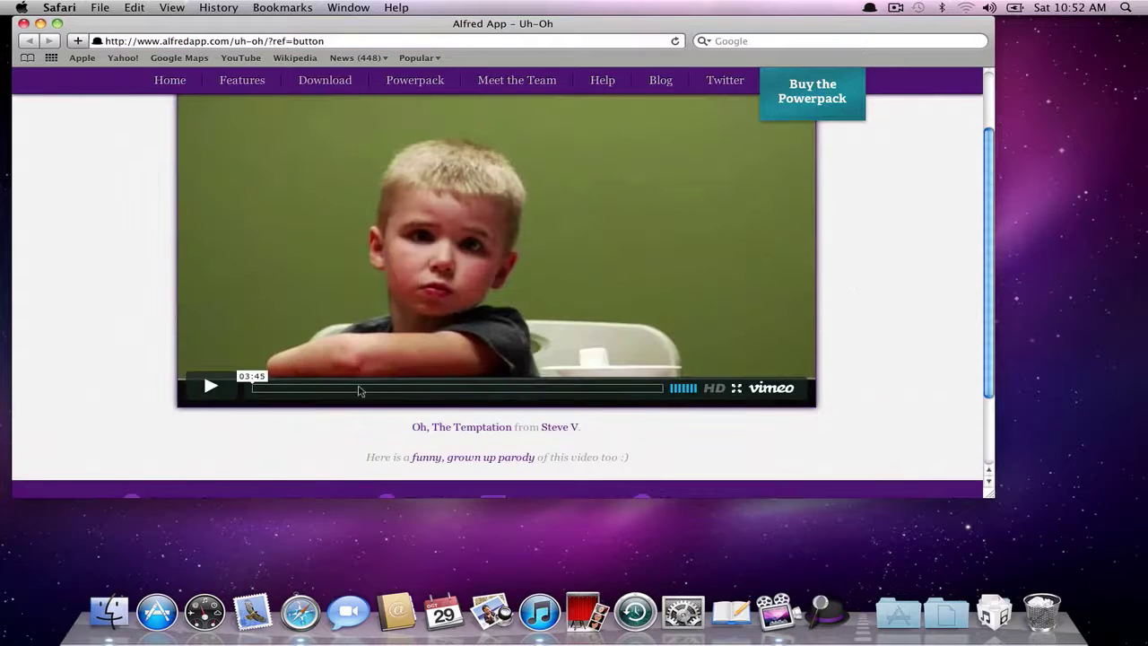
{"action": "scroll", "coordinate": [217, 392], "scroll_direction": "up", "scroll_amount": 2}
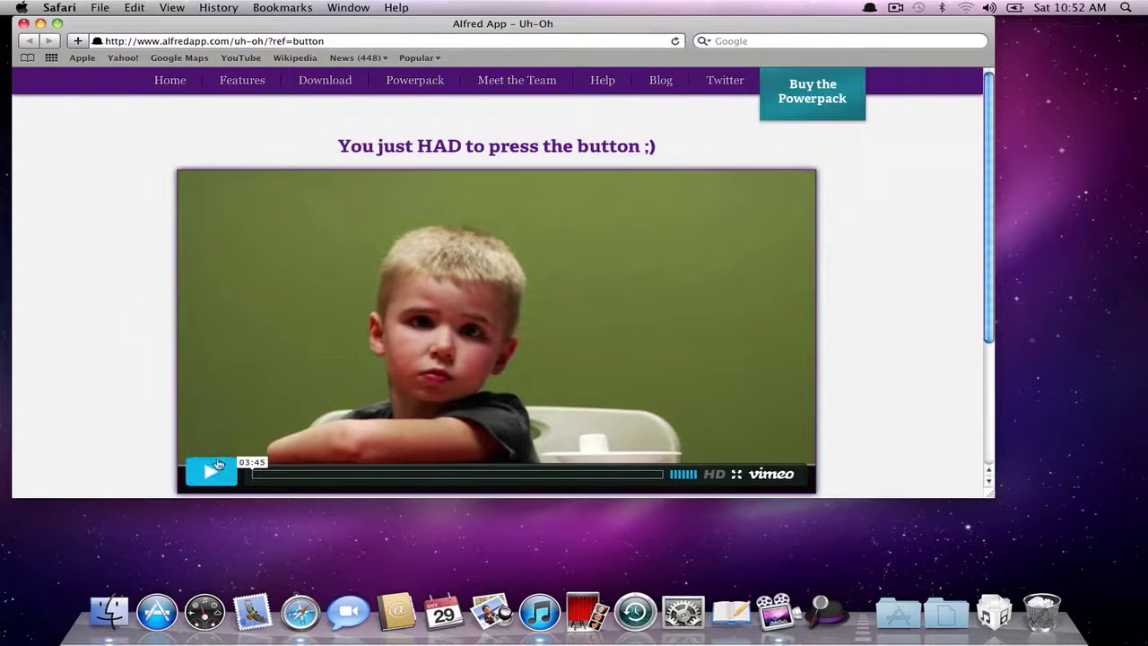
Play the first seconds of the page's video, pause it and minimize the browser window.
{"action": "left_click", "coordinate": [217, 471]}
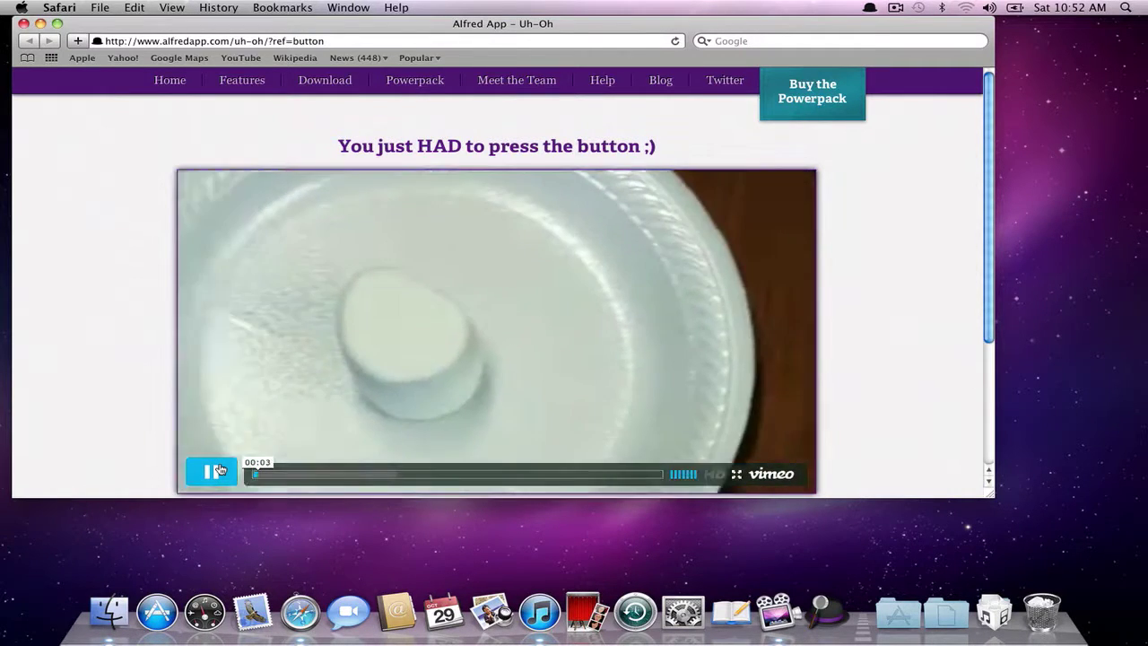
{"action": "left_click", "coordinate": [219, 470]}
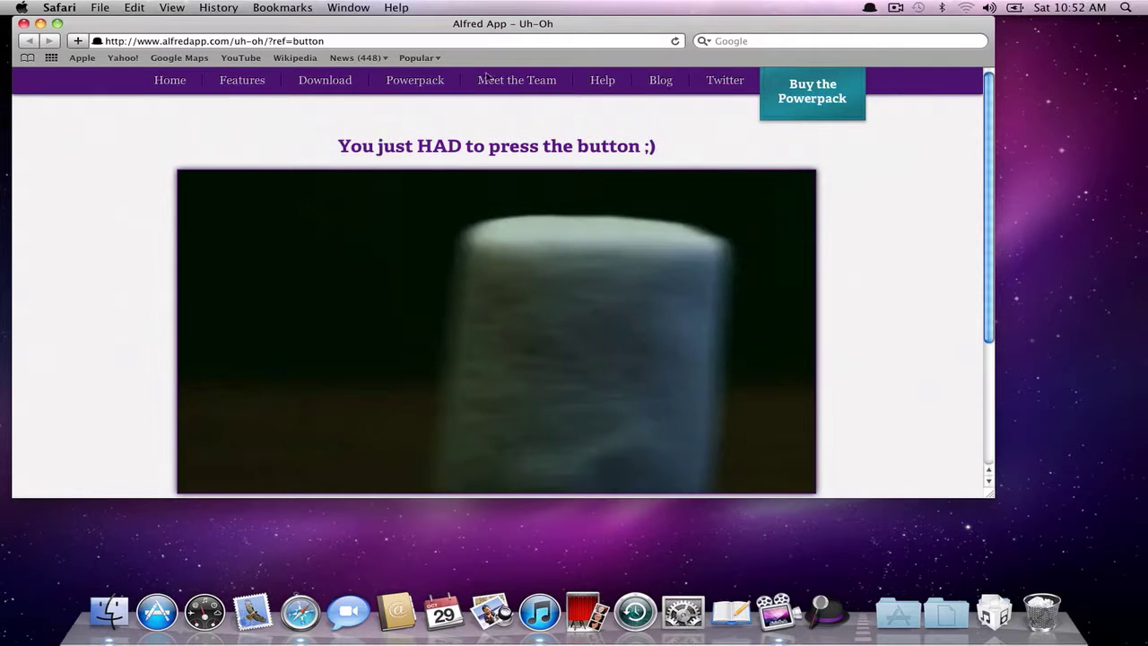
{"action": "left_click", "coordinate": [40, 24]}
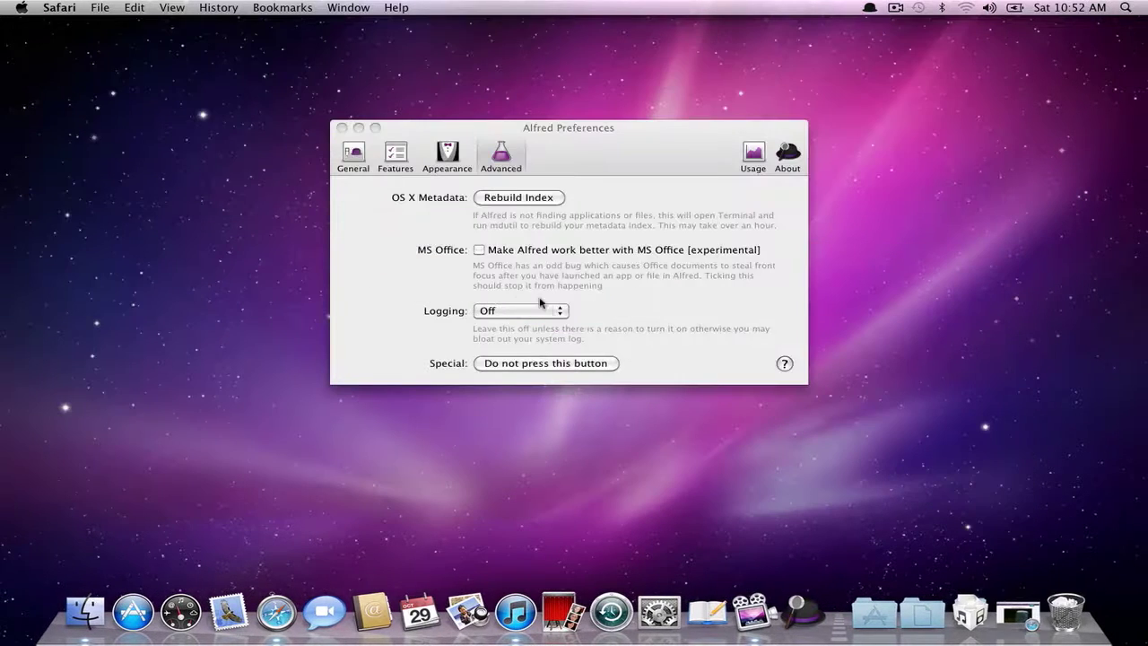
{"action": "left_click_drag", "start_coordinate": [622, 173], "coordinate": [623, 170]}
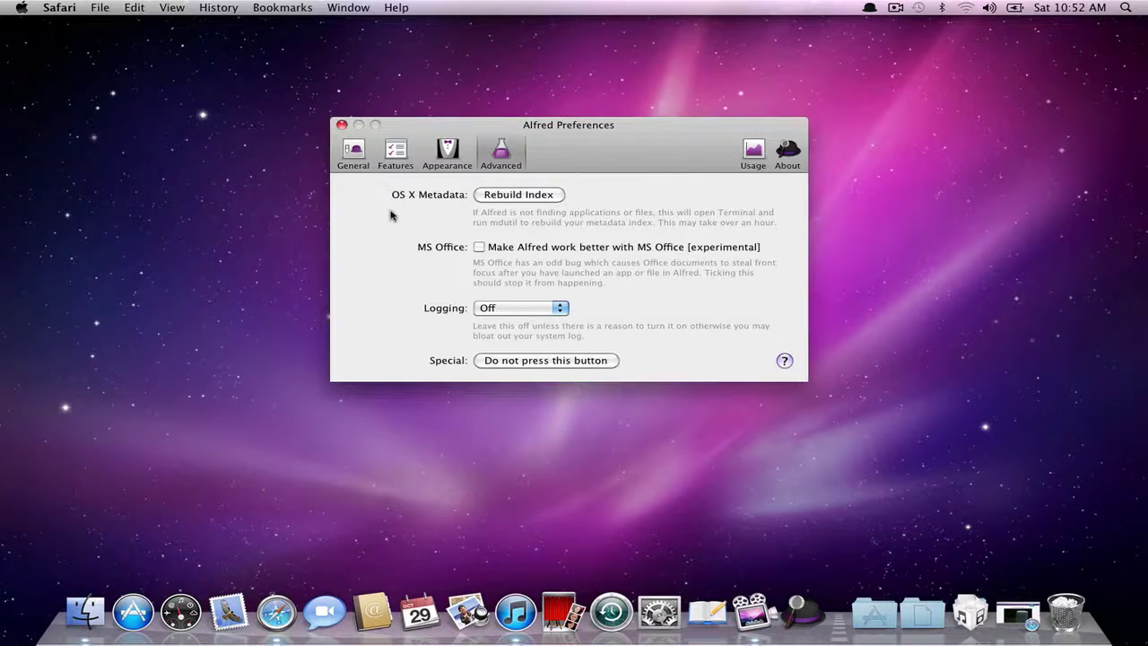
{"action": "left_click", "coordinate": [895, 7]}
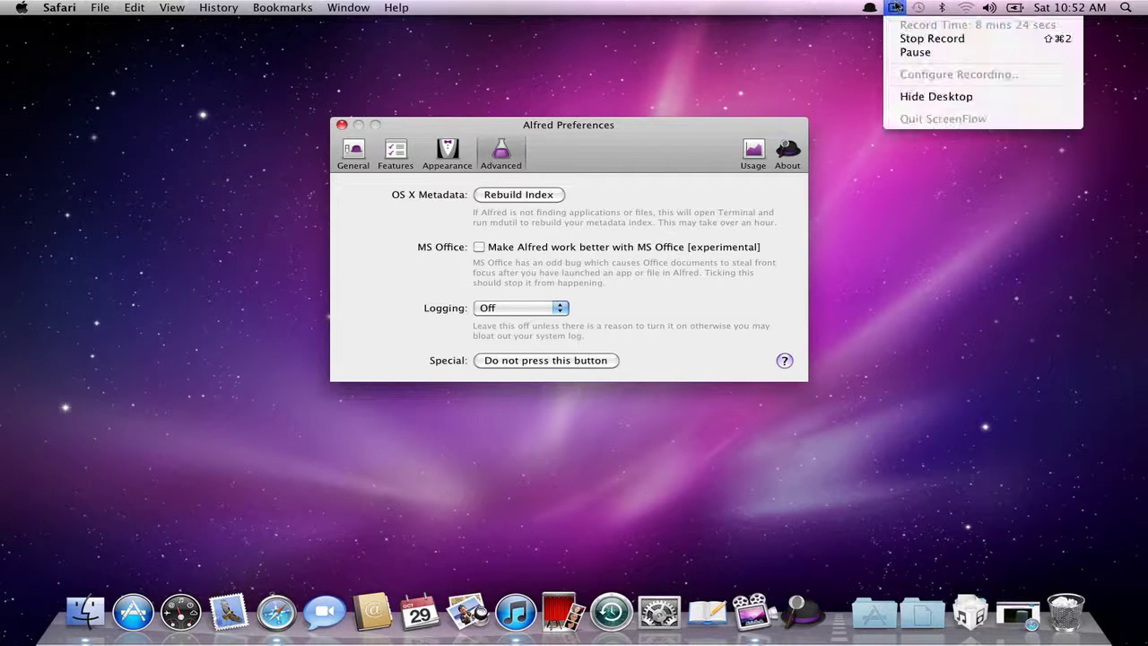